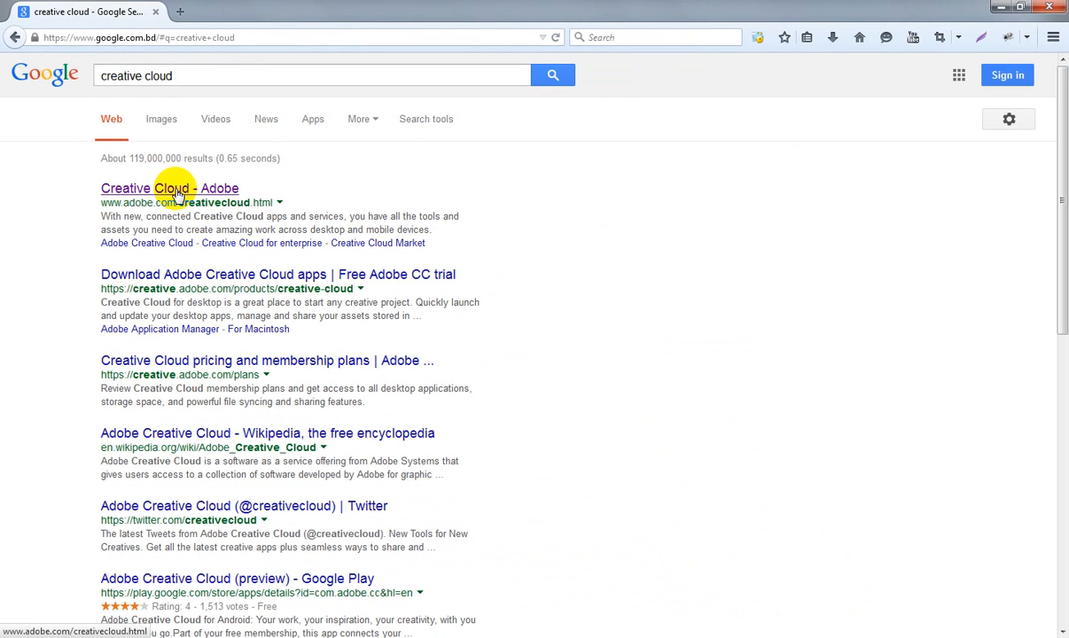
Open Adobe's Creative Cloud page from the search results and look through its overview of desktop and mobile apps.
{"action": "left_click", "coordinate": [355, 335]}
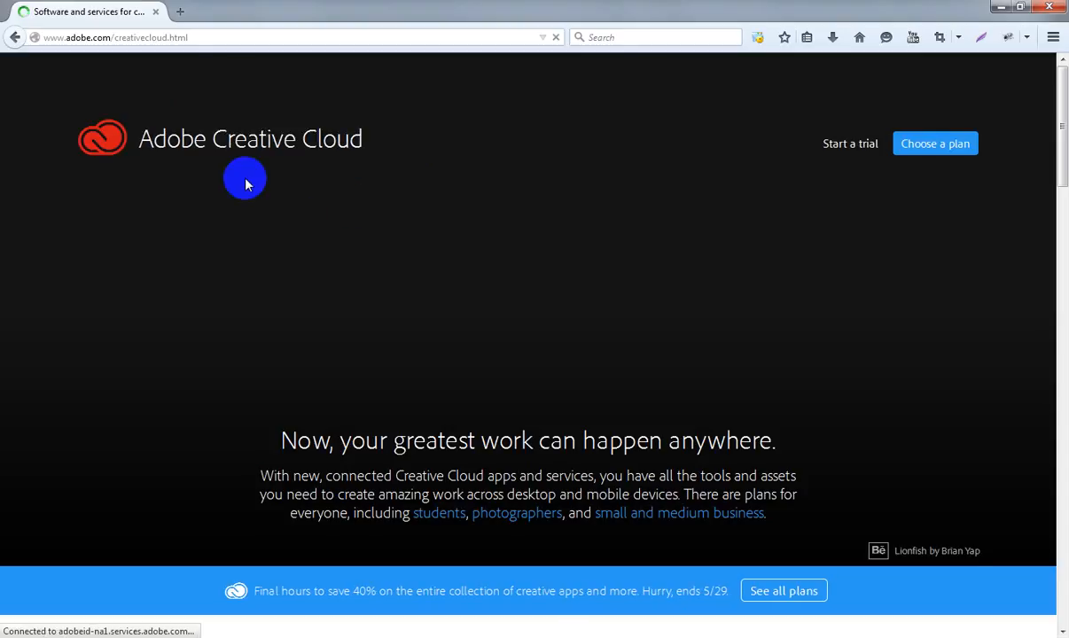
{"action": "scroll", "coordinate": [248, 191], "scroll_direction": "down", "scroll_amount": 6}
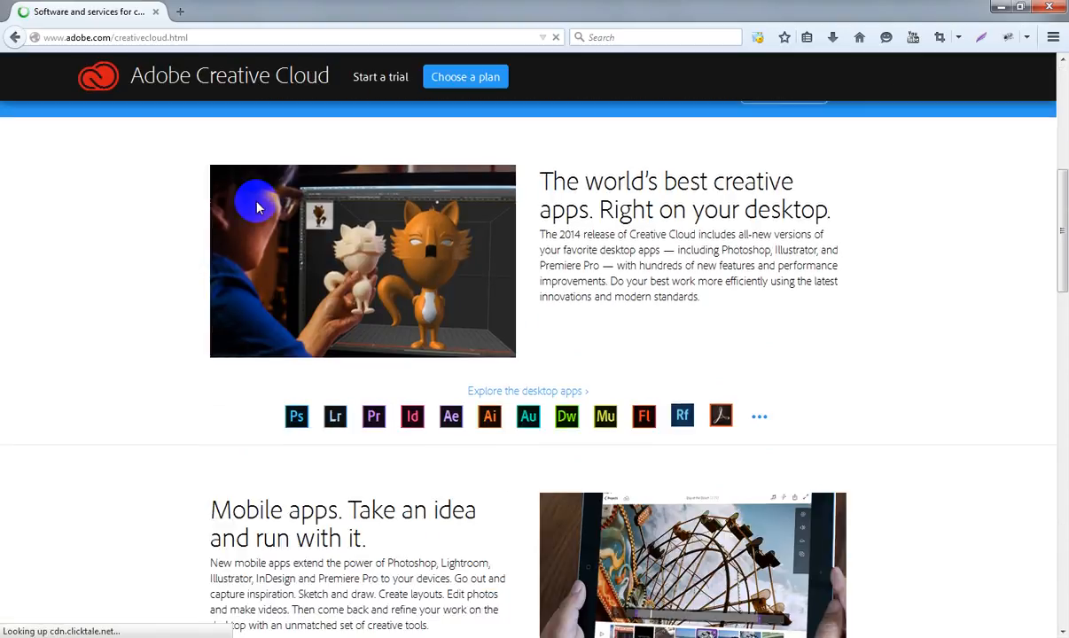
{"action": "scroll", "coordinate": [257, 206], "scroll_direction": "down", "scroll_amount": 2}
{"action": "scroll", "coordinate": [287, 336], "scroll_direction": "up", "scroll_amount": 1}
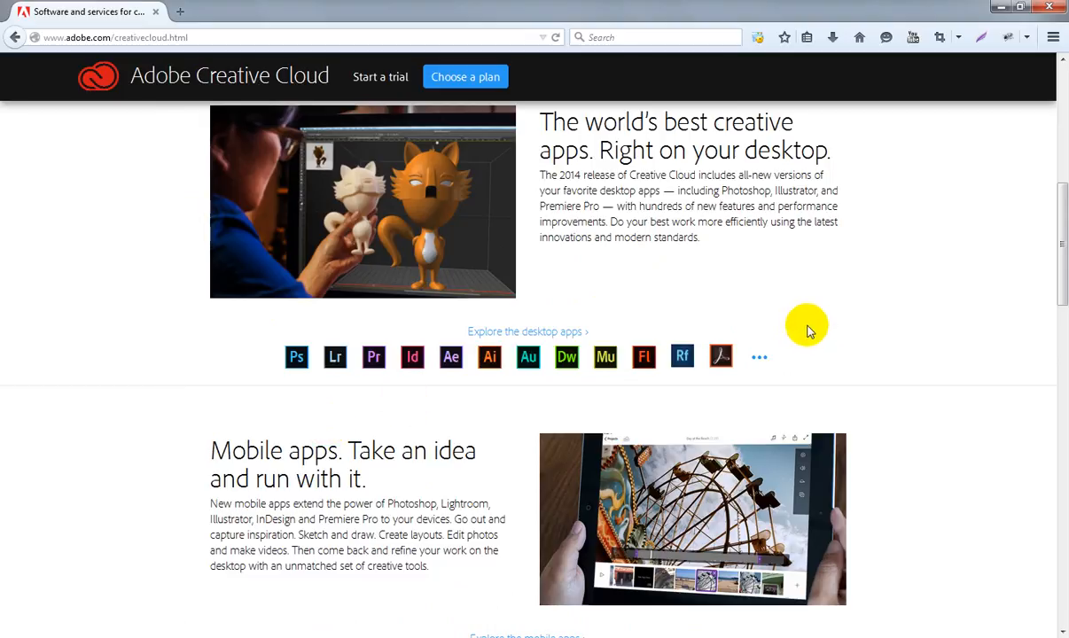
{"action": "scroll", "coordinate": [806, 329], "scroll_direction": "up", "scroll_amount": 5}
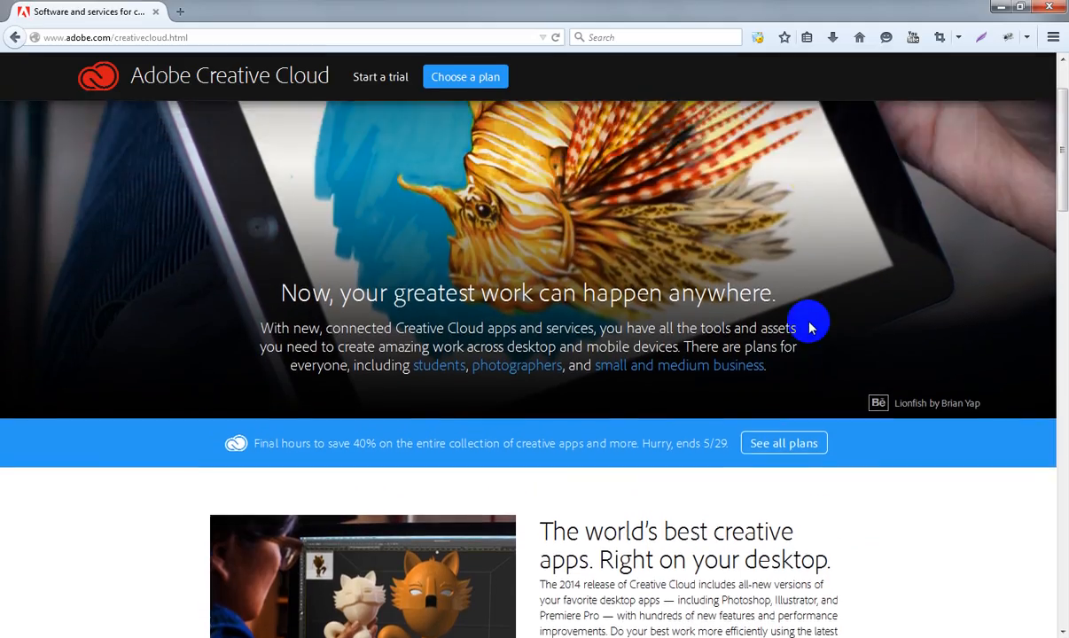
{"action": "scroll", "coordinate": [808, 328], "scroll_direction": "up", "scroll_amount": 2}
{"action": "scroll", "coordinate": [808, 321], "scroll_direction": "down", "scroll_amount": 3}
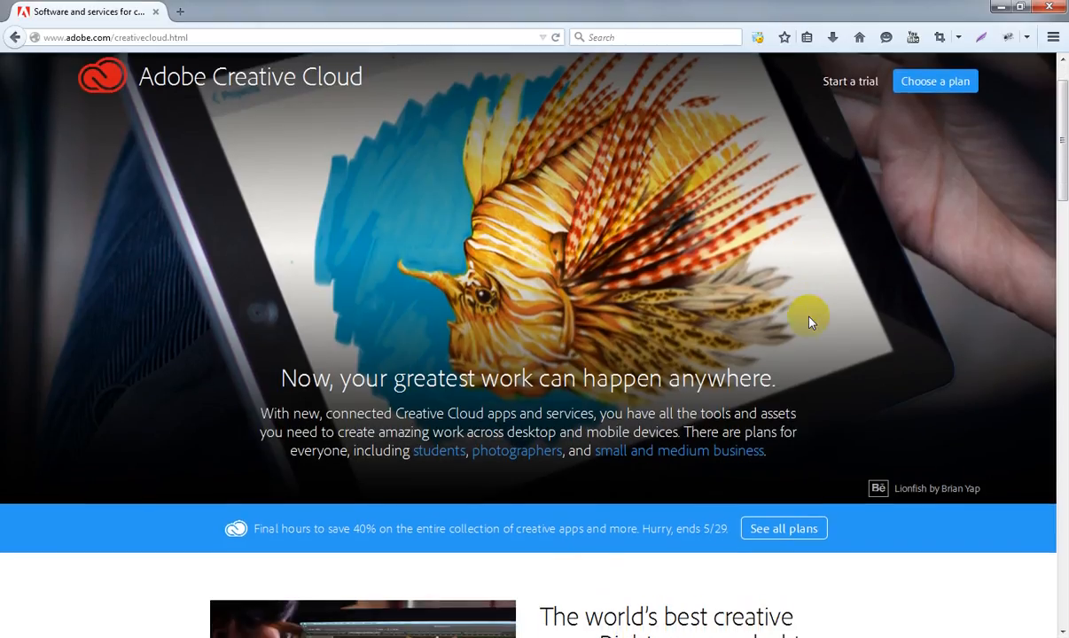
{"action": "scroll", "coordinate": [804, 284], "scroll_direction": "up", "scroll_amount": 1}
{"action": "scroll", "coordinate": [820, 213], "scroll_direction": "up", "scroll_amount": 2}
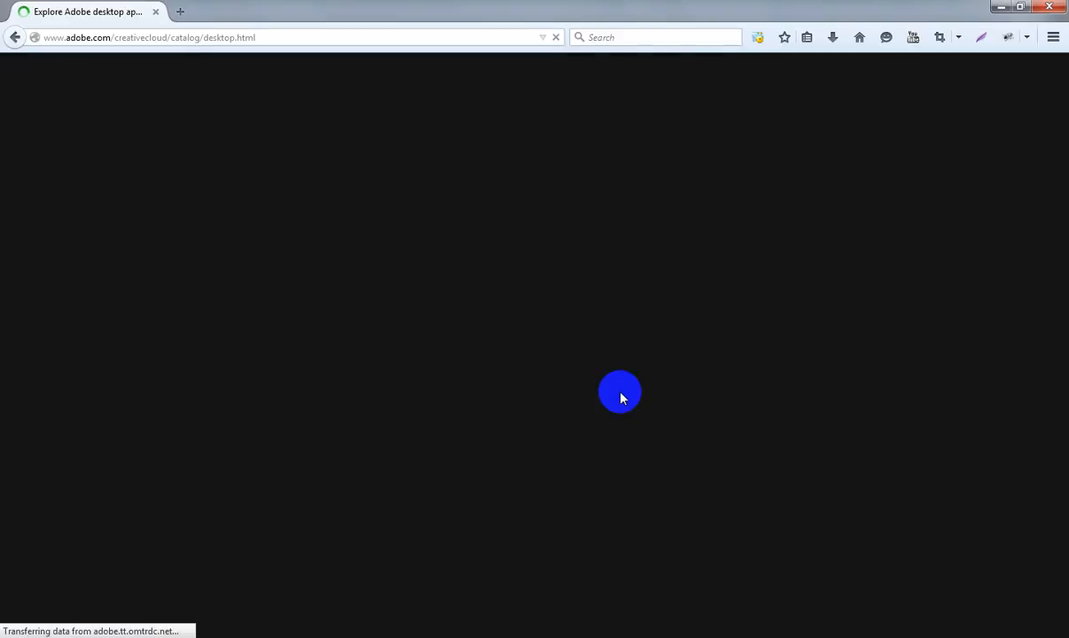
Look through the Creative Cloud desktop apps catalog for the Adobe Muse trial download.
{"action": "scroll", "coordinate": [621, 427], "scroll_direction": "down", "scroll_amount": 3}
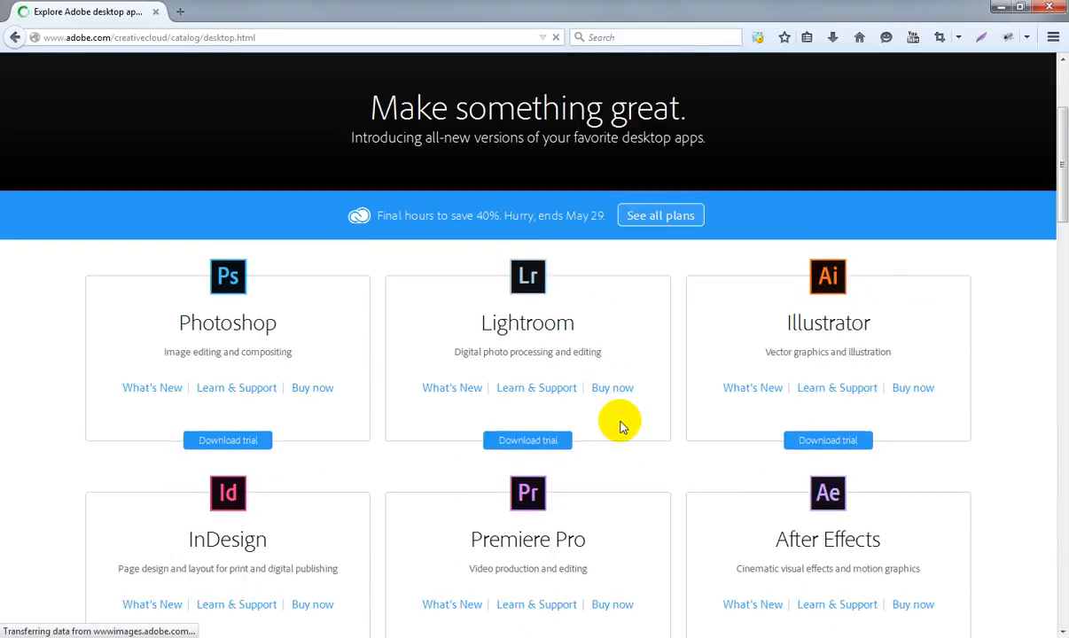
{"action": "scroll", "coordinate": [622, 427], "scroll_direction": "down", "scroll_amount": 10}
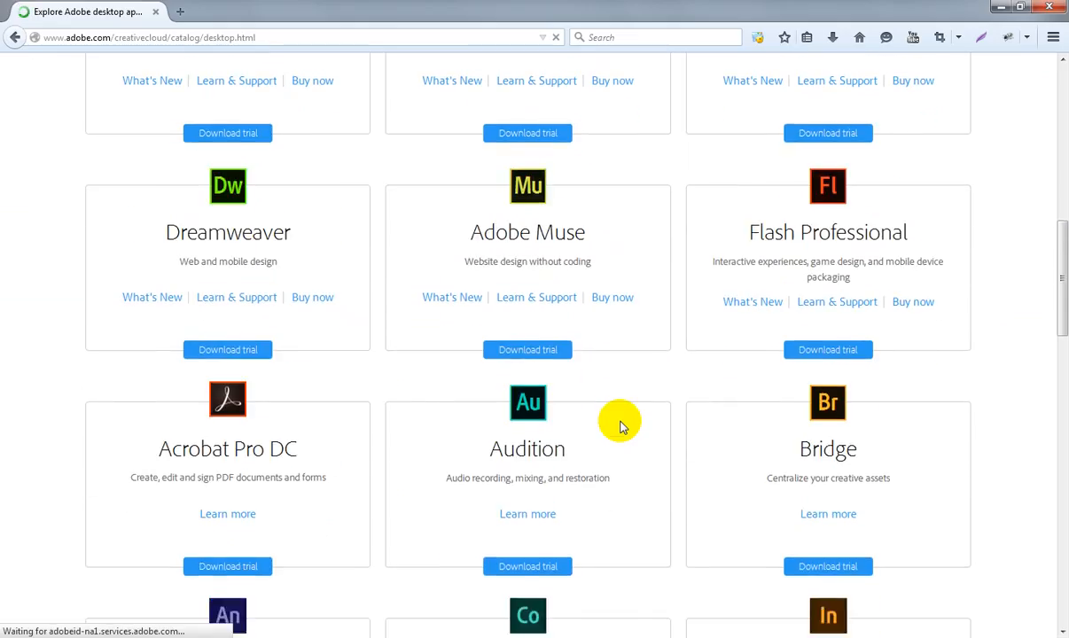
{"action": "scroll", "coordinate": [621, 427], "scroll_direction": "up", "scroll_amount": 3}
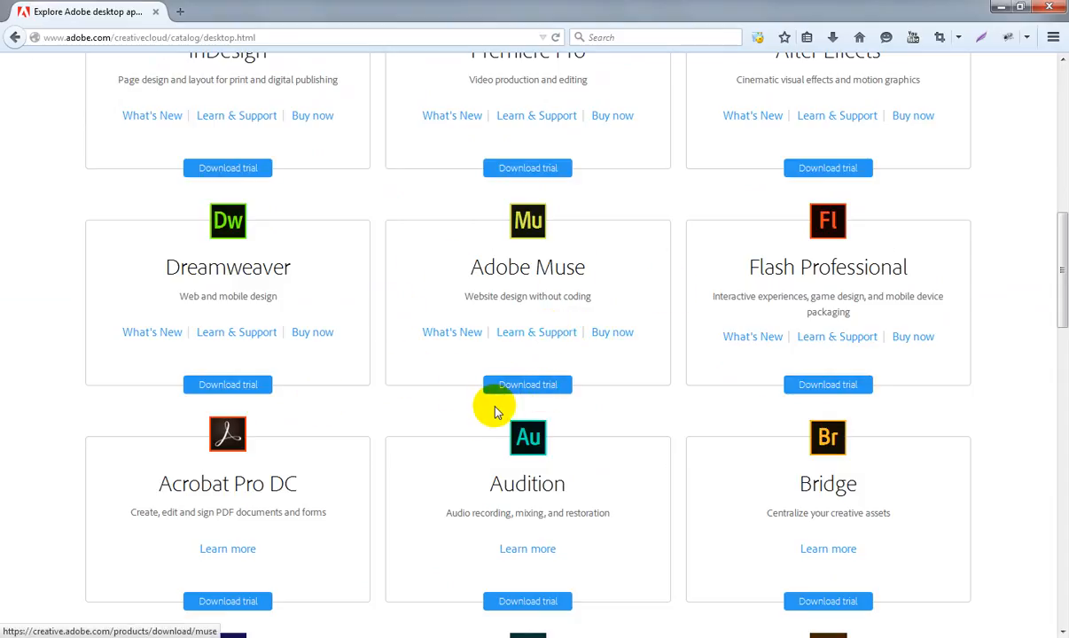
{"action": "scroll", "coordinate": [497, 407], "scroll_direction": "down", "scroll_amount": 5}
{"action": "scroll", "coordinate": [496, 406], "scroll_direction": "up", "scroll_amount": 8}
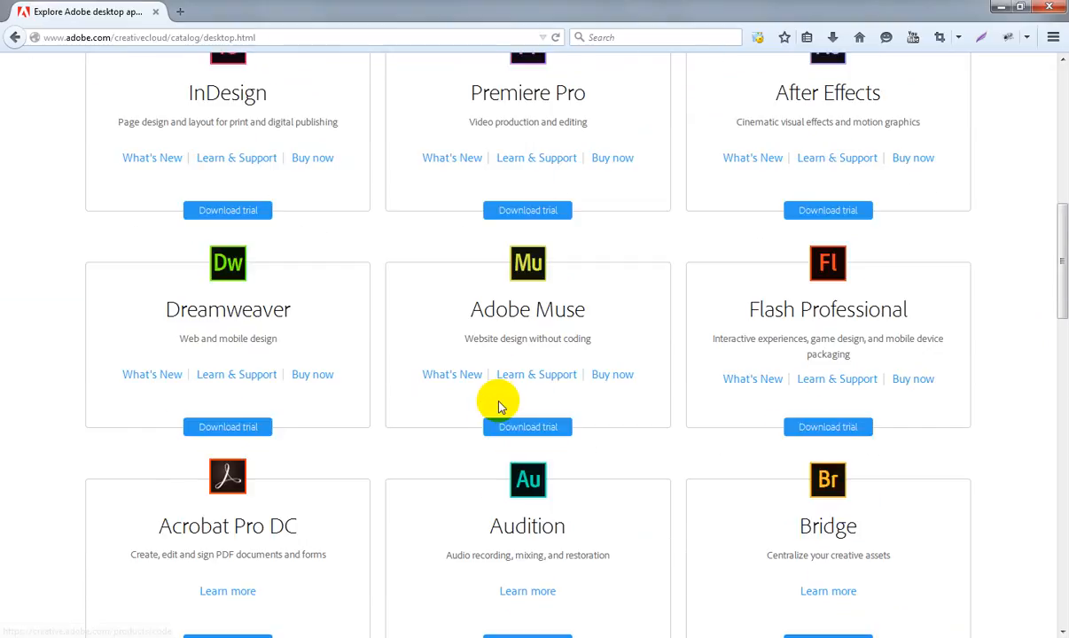
{"action": "scroll", "coordinate": [499, 406], "scroll_direction": "up", "scroll_amount": 4}
{"action": "scroll", "coordinate": [498, 406], "scroll_direction": "down", "scroll_amount": 4}
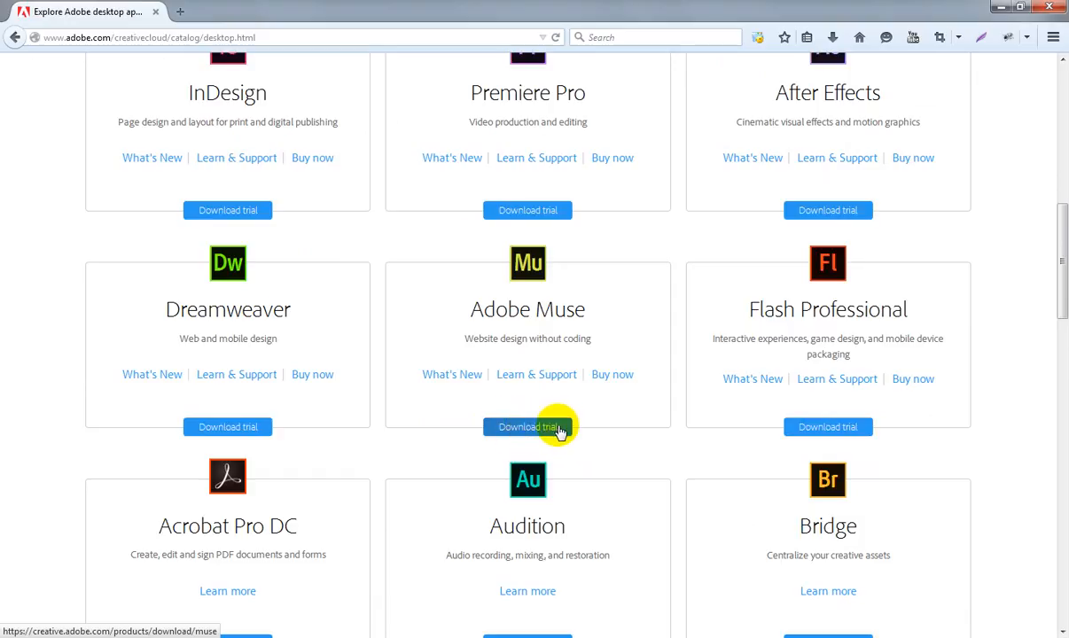
Minimize the browser and launch Adobe Muse CC 2014.
{"action": "left_click", "coordinate": [833, 38]}
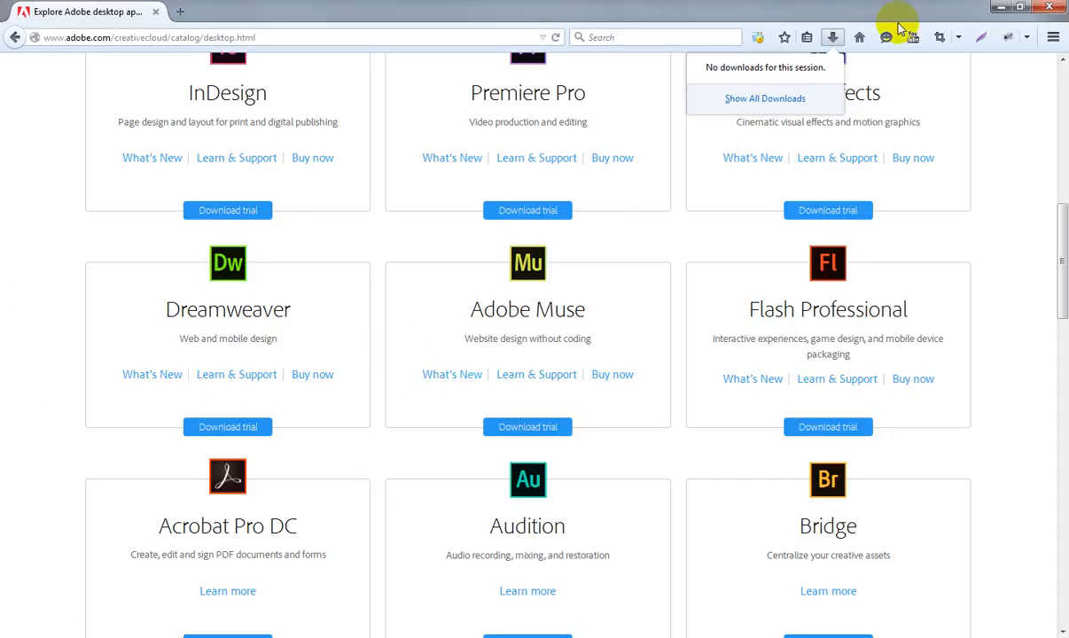
{"action": "left_click", "coordinate": [1001, 7]}
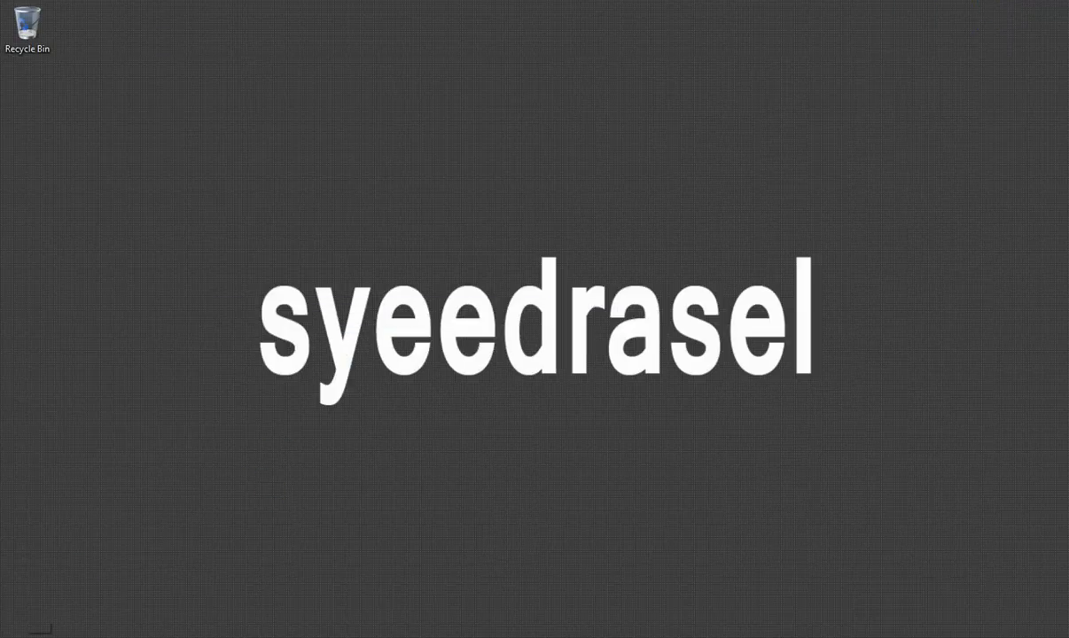
{"action": "left_click", "coordinate": [18, 635]}
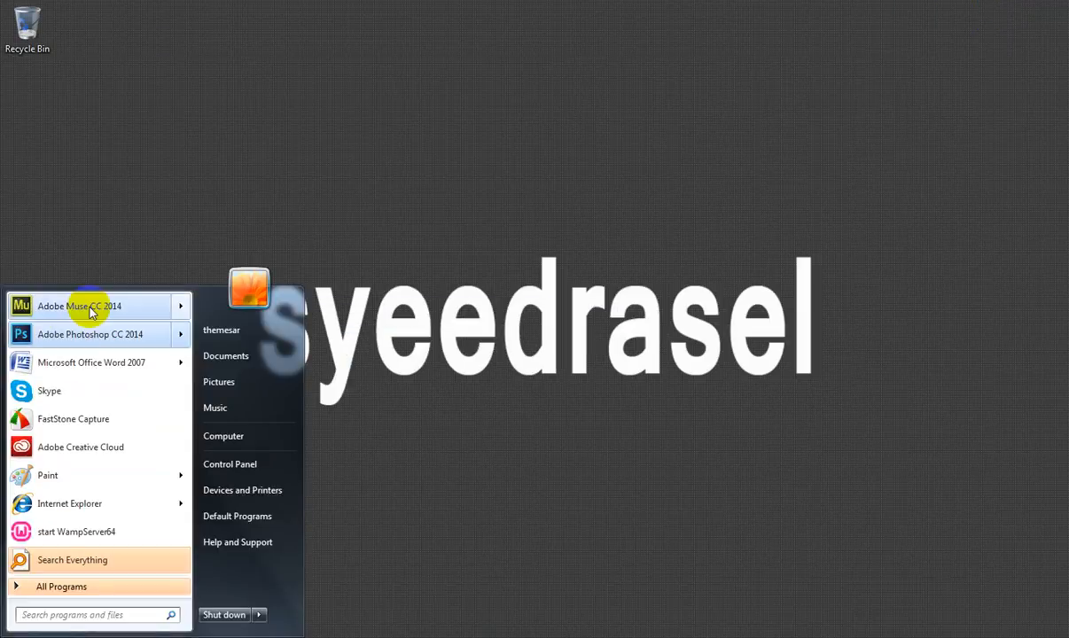
{"action": "mouse_move", "coordinate": [59, 308]}
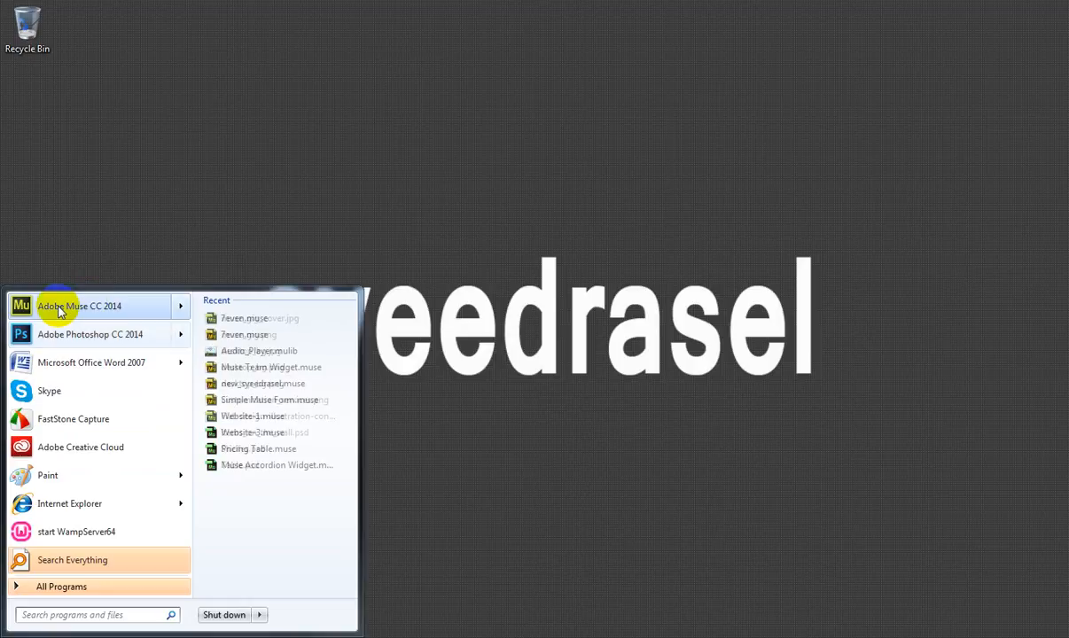
{"action": "left_click", "coordinate": [58, 309]}
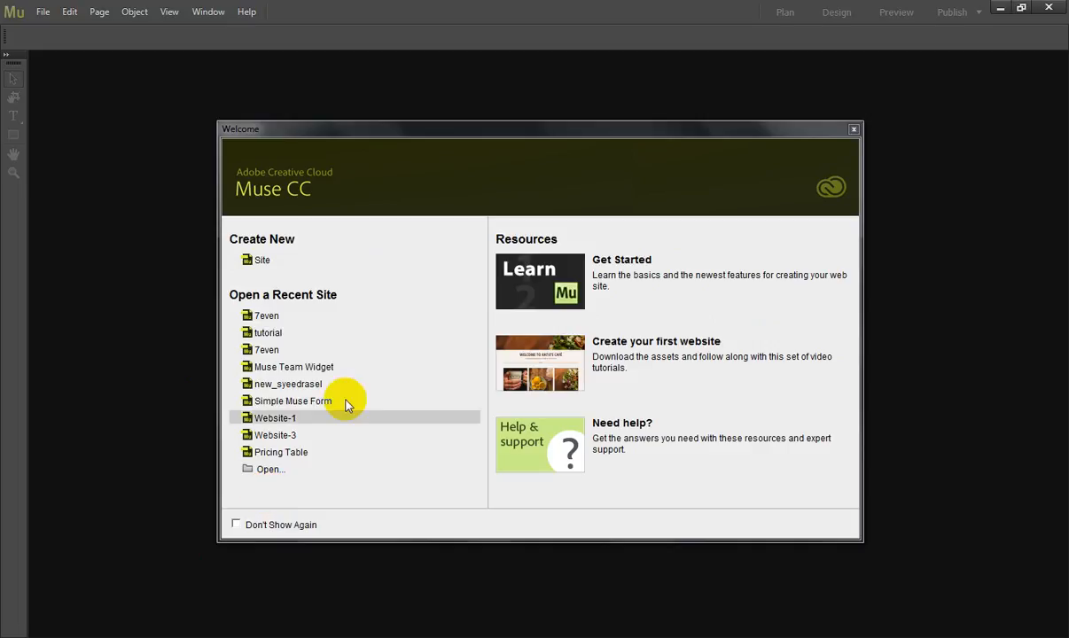
{"action": "left_click", "coordinate": [262, 259]}
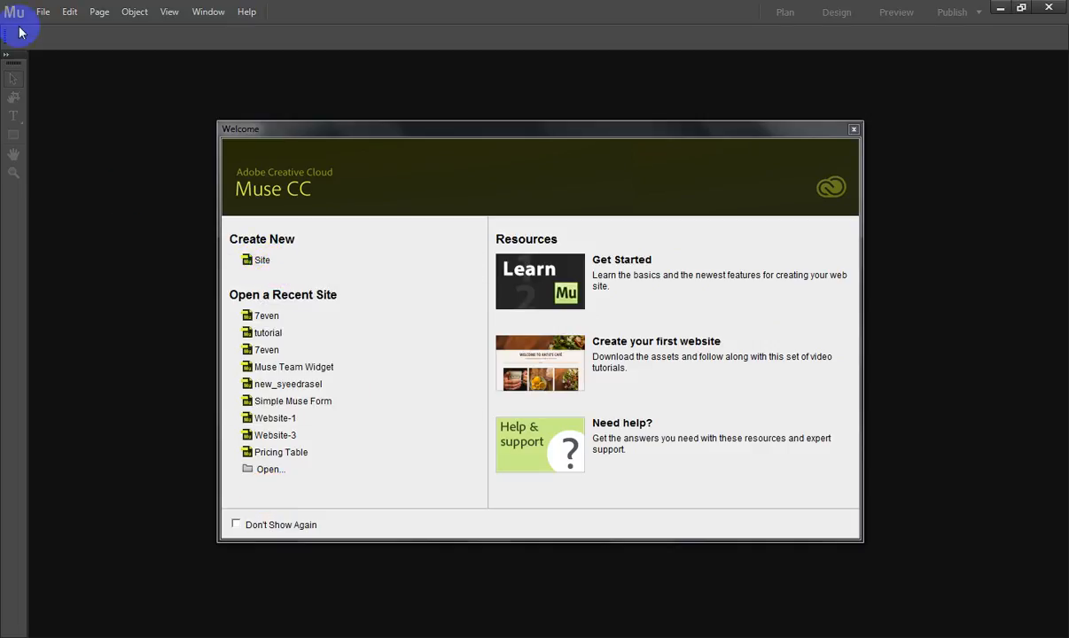
{"action": "left_click", "coordinate": [40, 12]}
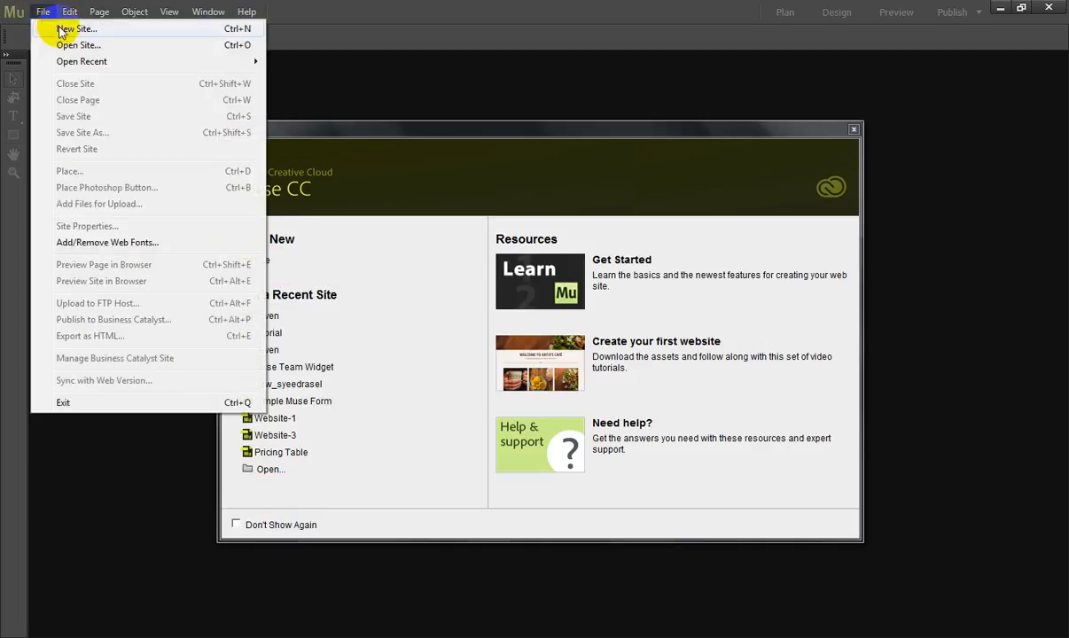
{"action": "left_click", "coordinate": [390, 133]}
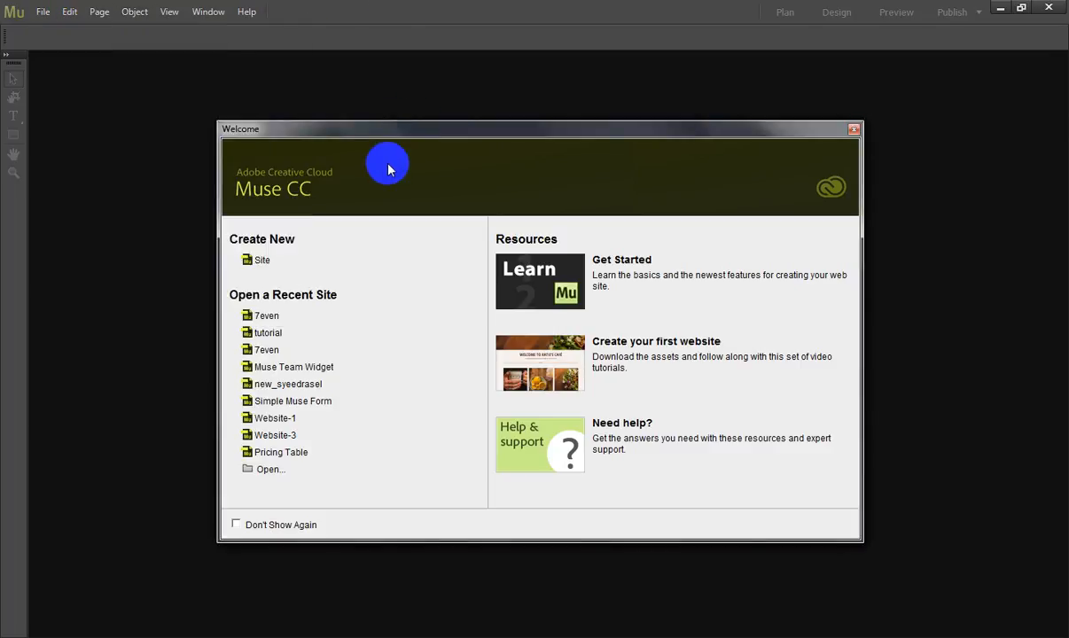
Create a new desktop site with a 12-column layout, keeping the other default page settings.
{"action": "left_click", "coordinate": [259, 261]}
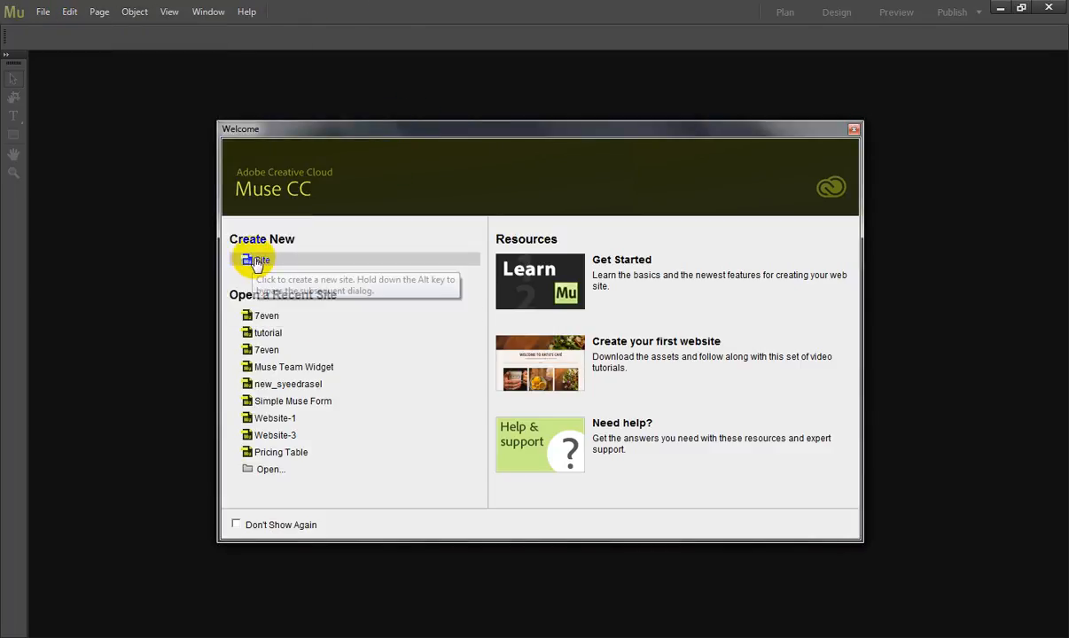
{"action": "left_click", "coordinate": [259, 262]}
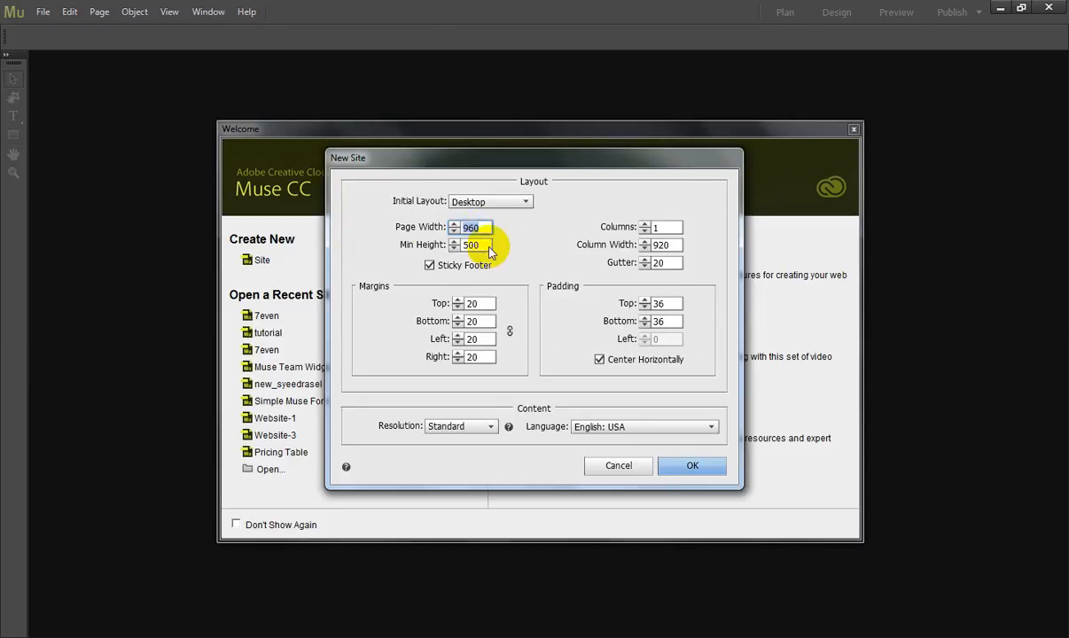
{"action": "left_click", "coordinate": [666, 226]}
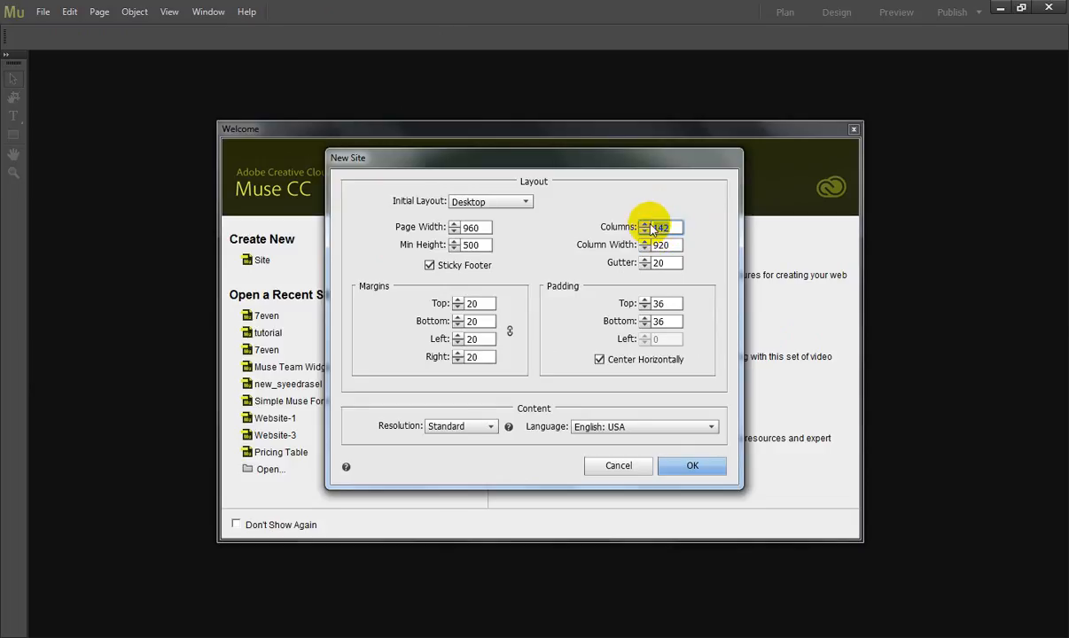
{"action": "left_click", "coordinate": [673, 245]}
{"action": "left_click", "coordinate": [668, 223]}
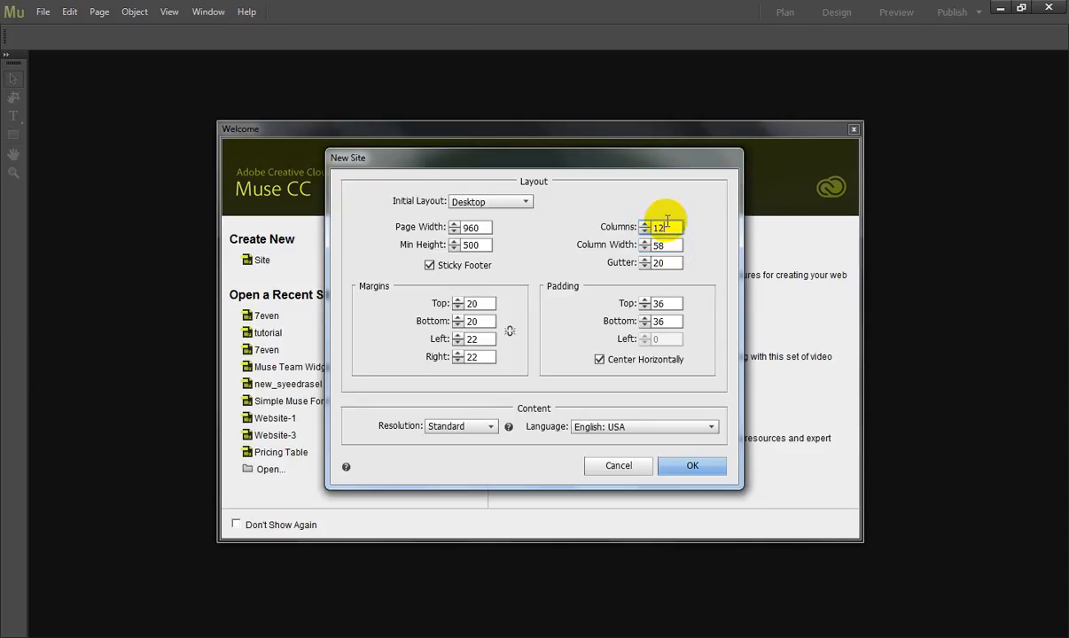
{"action": "mouse_move", "coordinate": [672, 224]}
{"action": "left_mouse_down"}
{"action": "mouse_move", "coordinate": [652, 222]}
{"action": "mouse_move", "coordinate": [678, 226]}
{"action": "left_mouse_up"}
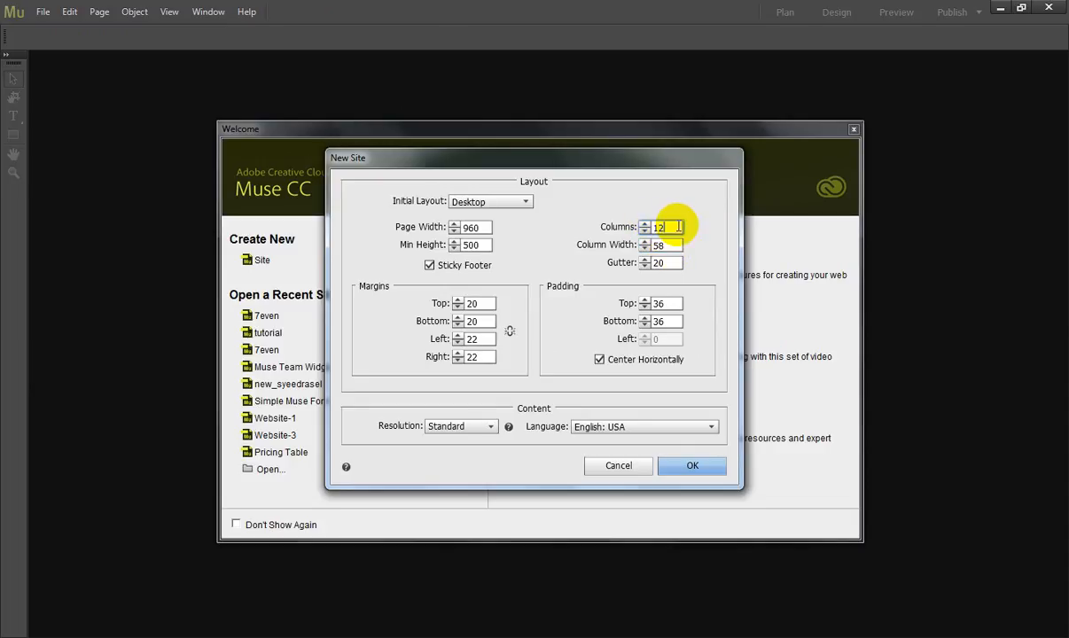
{"action": "left_click", "coordinate": [659, 227]}
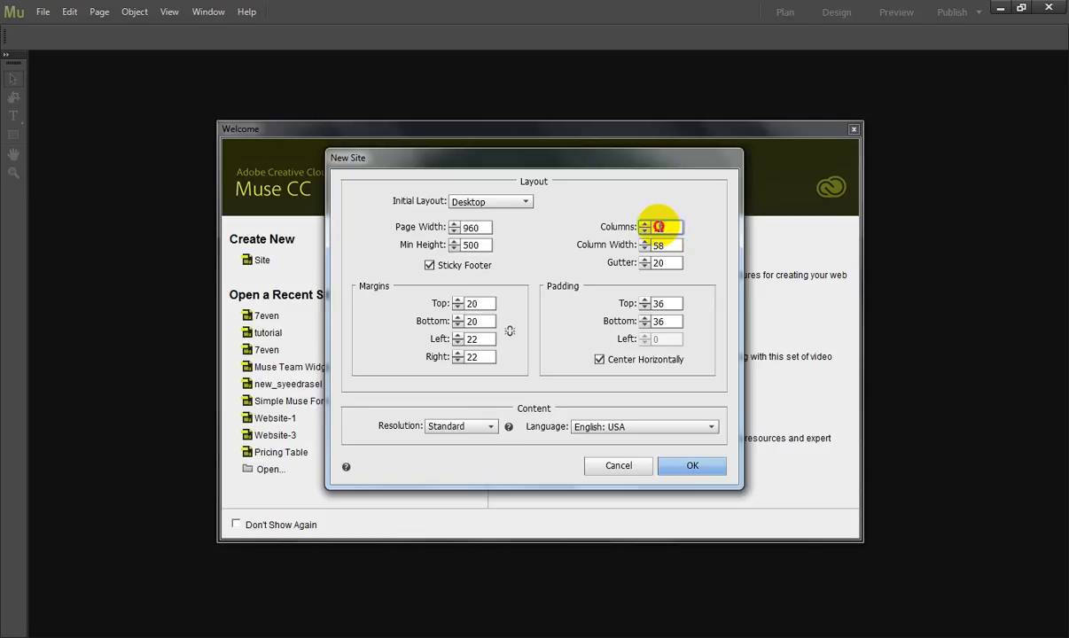
{"action": "left_click", "coordinate": [665, 245]}
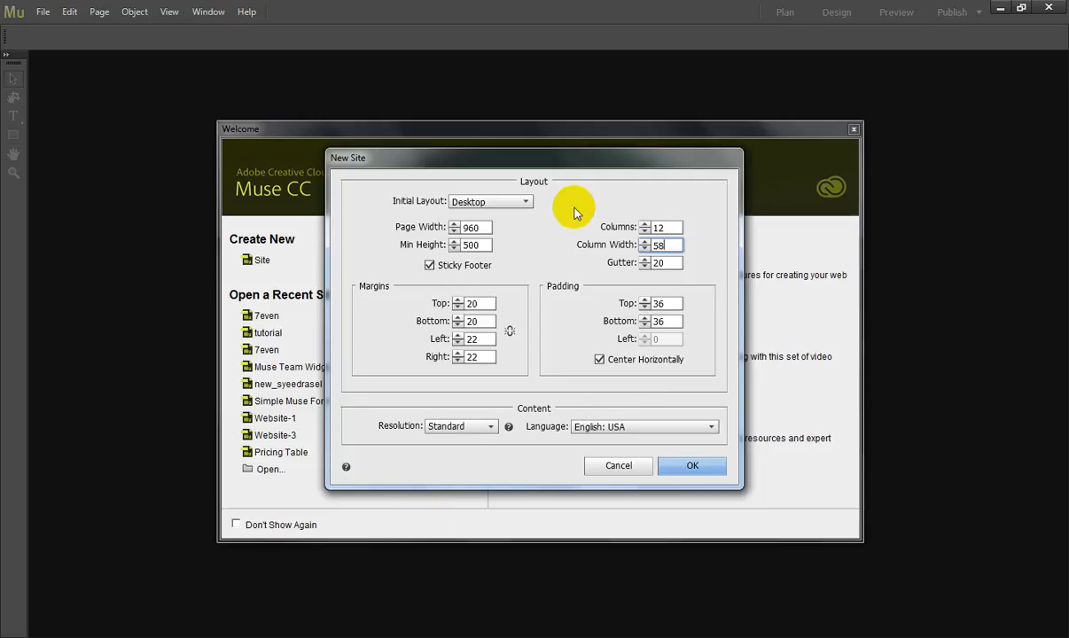
{"action": "left_click", "coordinate": [707, 469]}
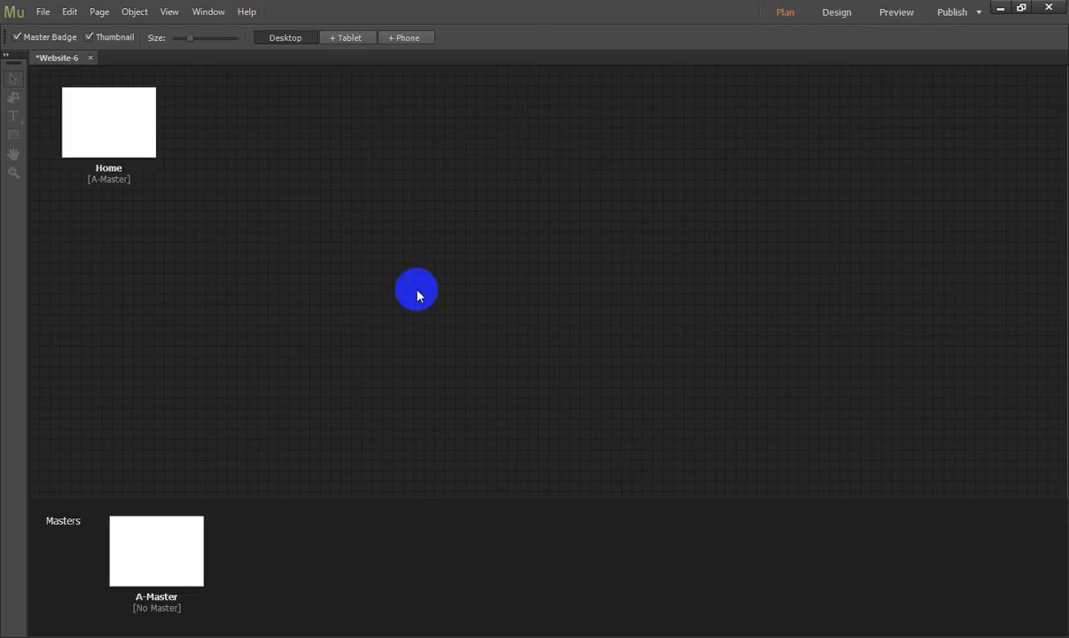
Add four new pages in a row after the Home page in the site plan.
{"action": "left_click", "coordinate": [101, 109]}
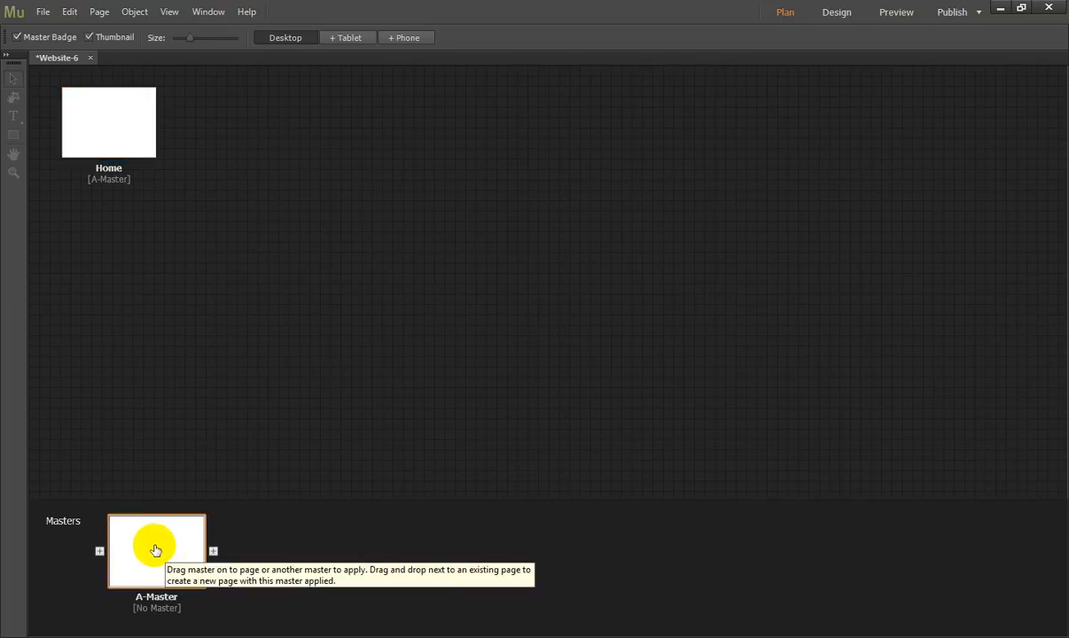
{"action": "left_click", "coordinate": [165, 122]}
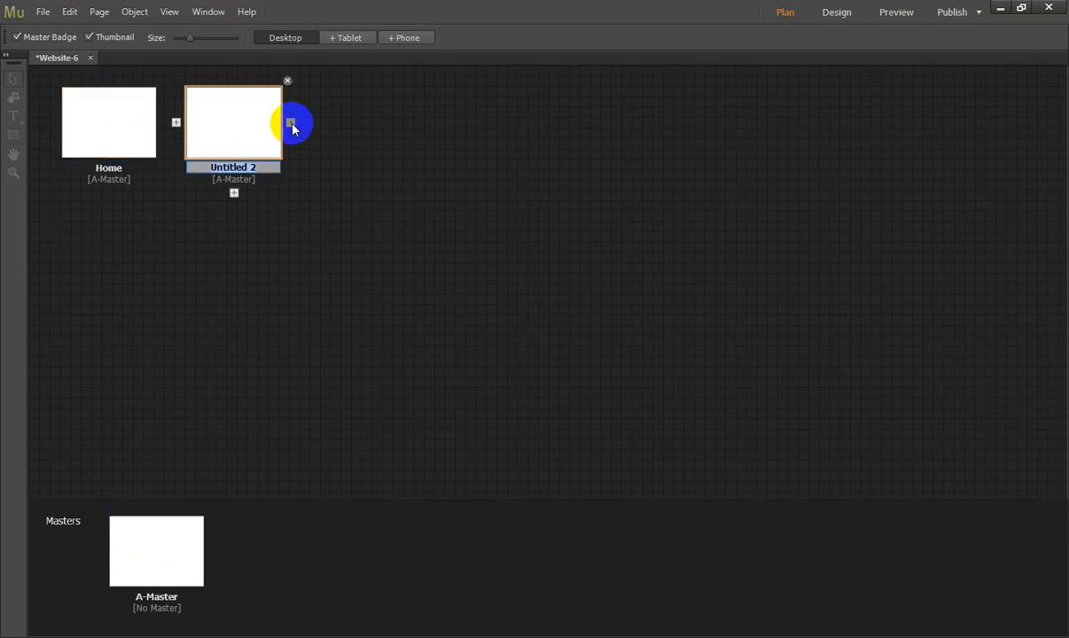
{"action": "left_click", "coordinate": [291, 124]}
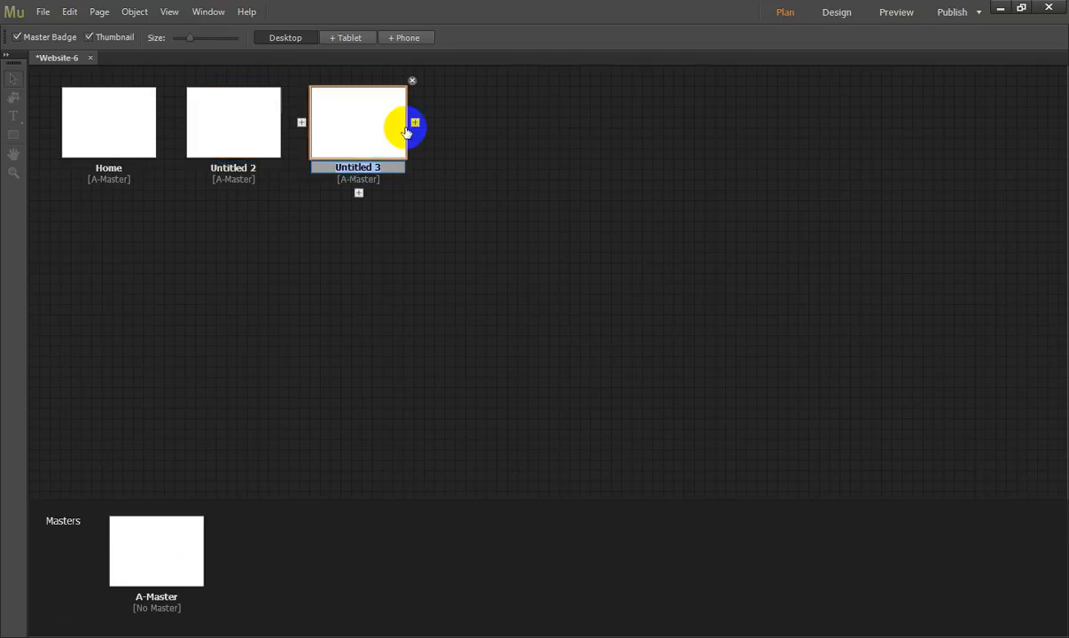
{"action": "left_click", "coordinate": [413, 123]}
{"action": "left_click", "coordinate": [540, 123]}
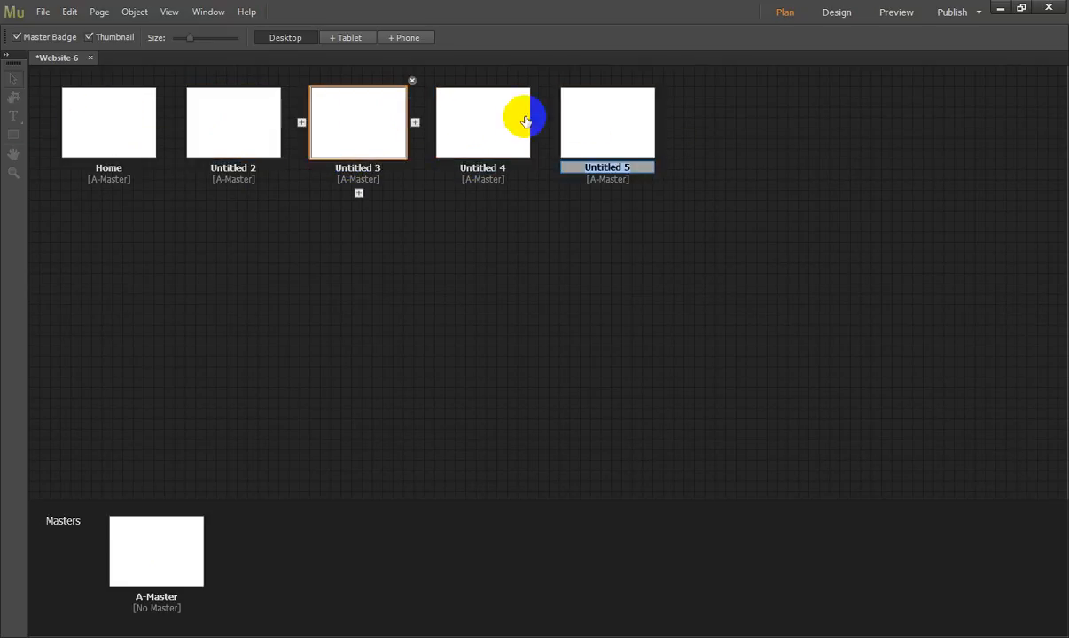
Open the A-Master page for design and draw a rectangle with its corner at about X 166, Y 160.
{"action": "left_click", "coordinate": [152, 536]}
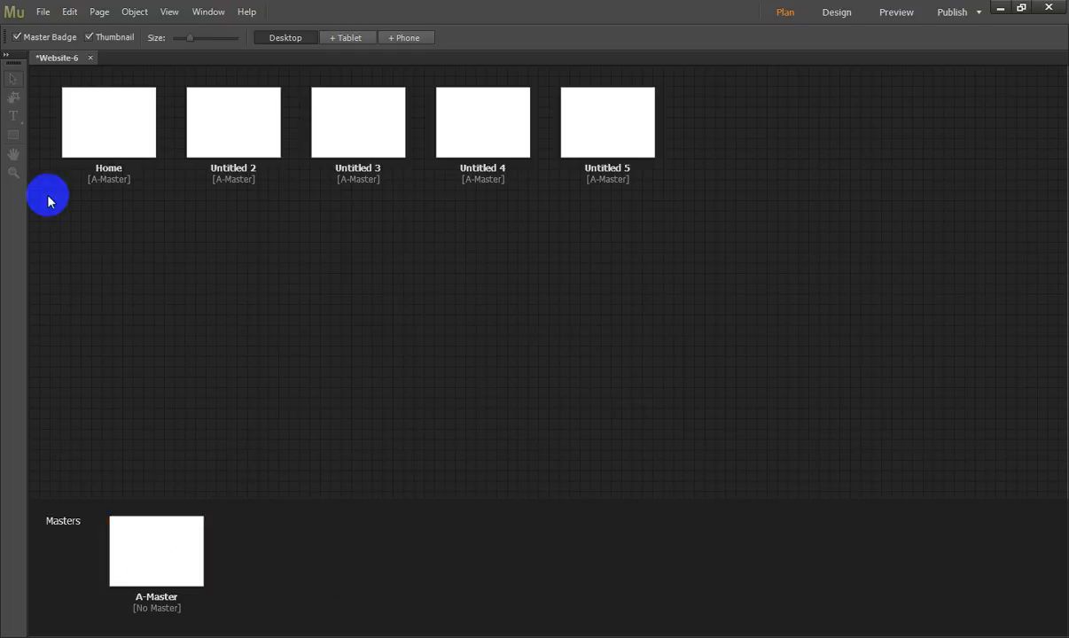
{"action": "double_click", "coordinate": [142, 557]}
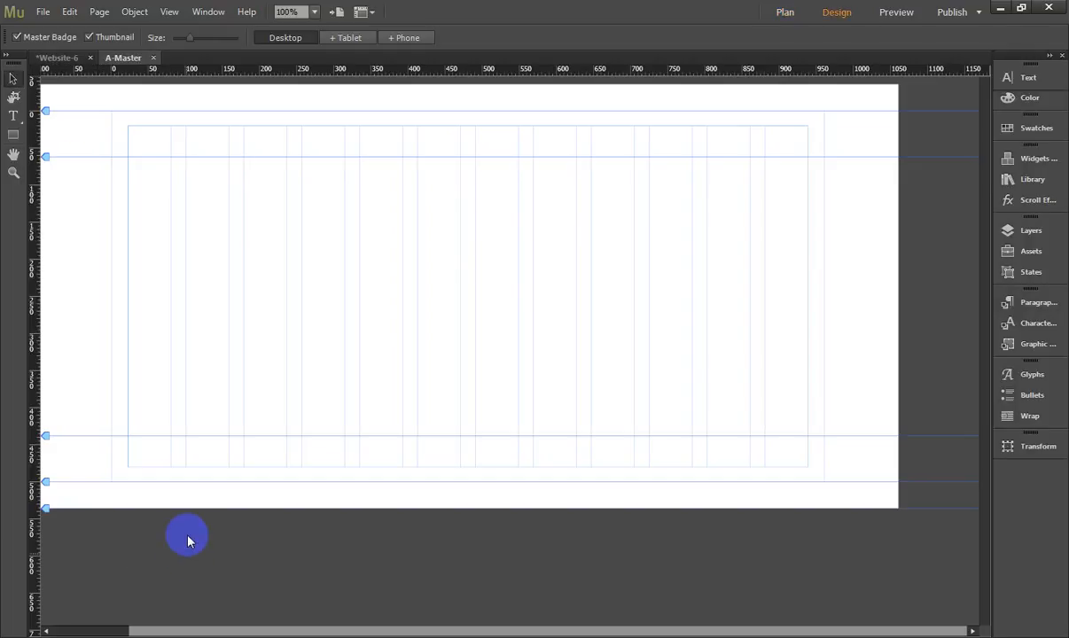
{"action": "left_click", "coordinate": [14, 135]}
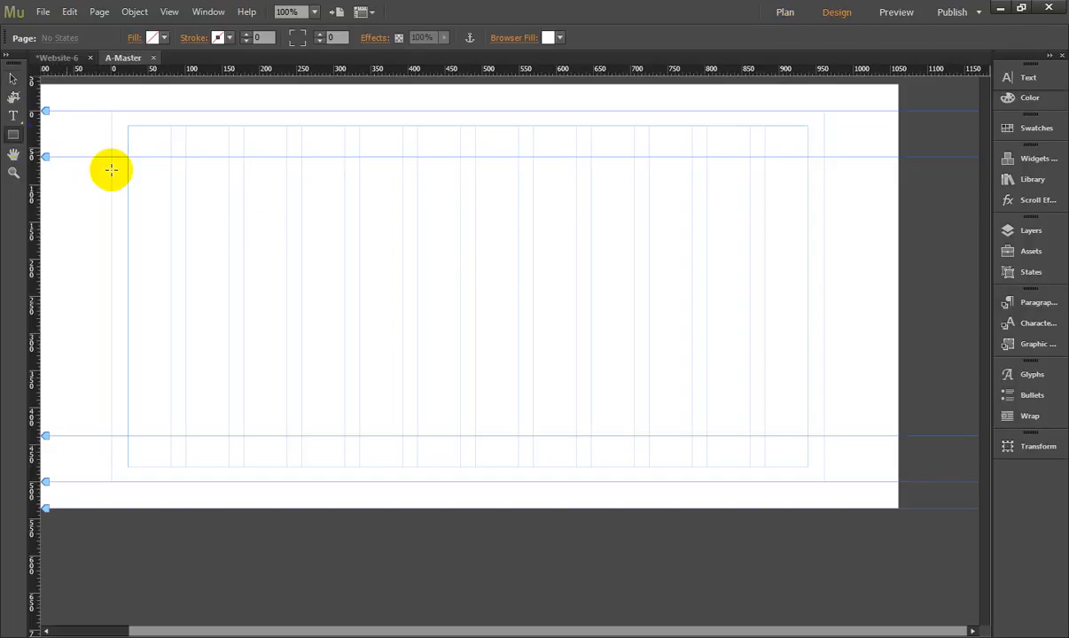
{"action": "left_click_drag", "start_coordinate": [234, 230], "coordinate": [421, 339]}
Fill the rectangle on the A-Master page with blue #1289FF and return to the site plan.
{"action": "left_click", "coordinate": [152, 37]}
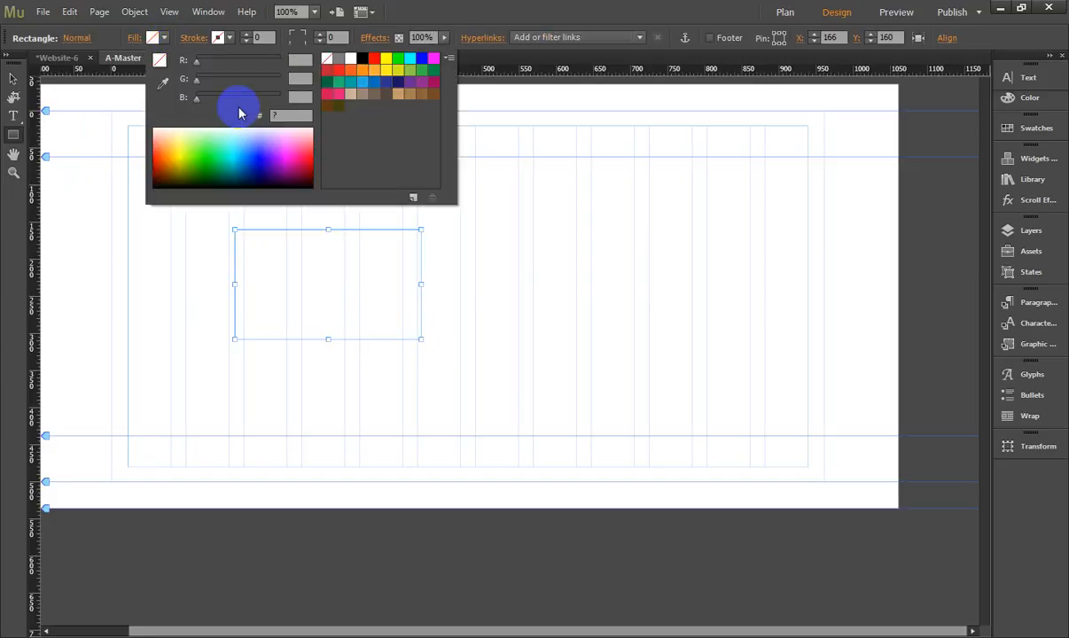
{"action": "left_click", "coordinate": [253, 153]}
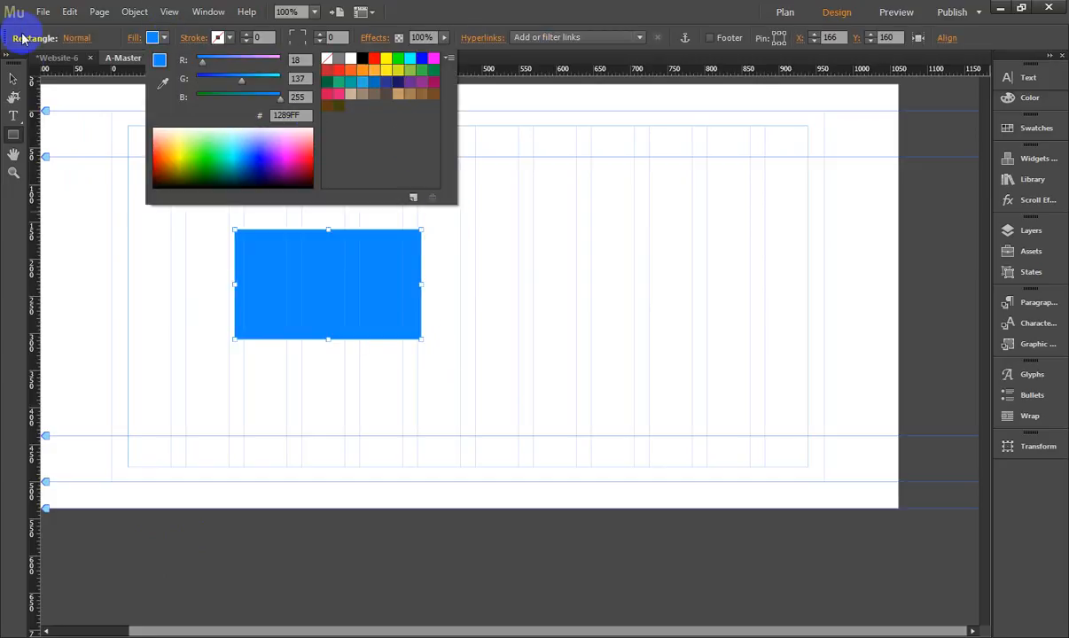
{"action": "left_click", "coordinate": [13, 80]}
{"action": "left_click", "coordinate": [59, 61]}
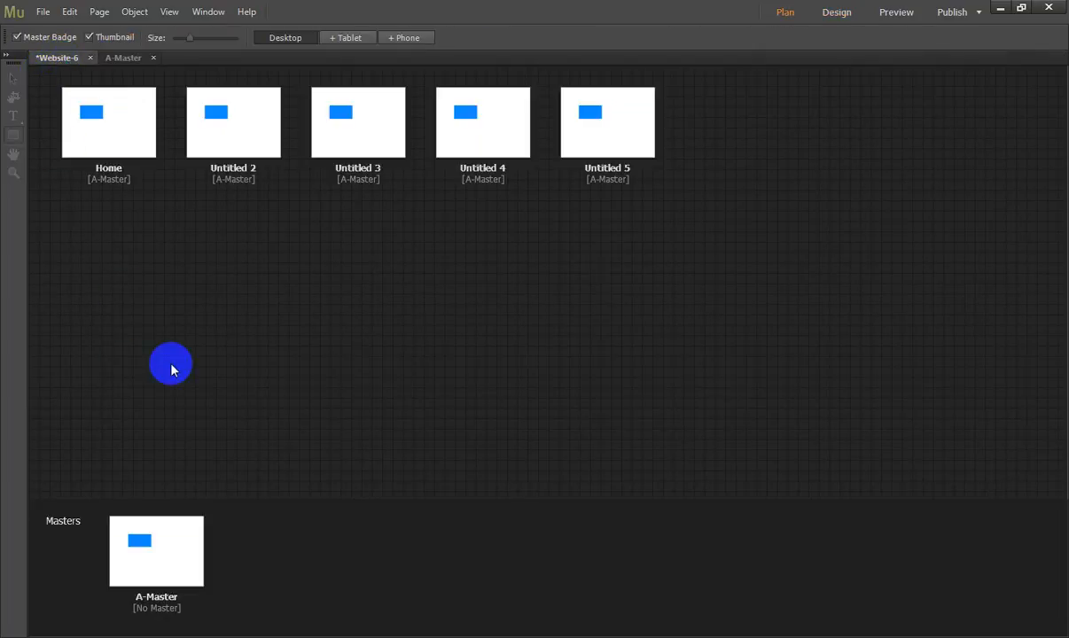
{"action": "left_click", "coordinate": [151, 545]}
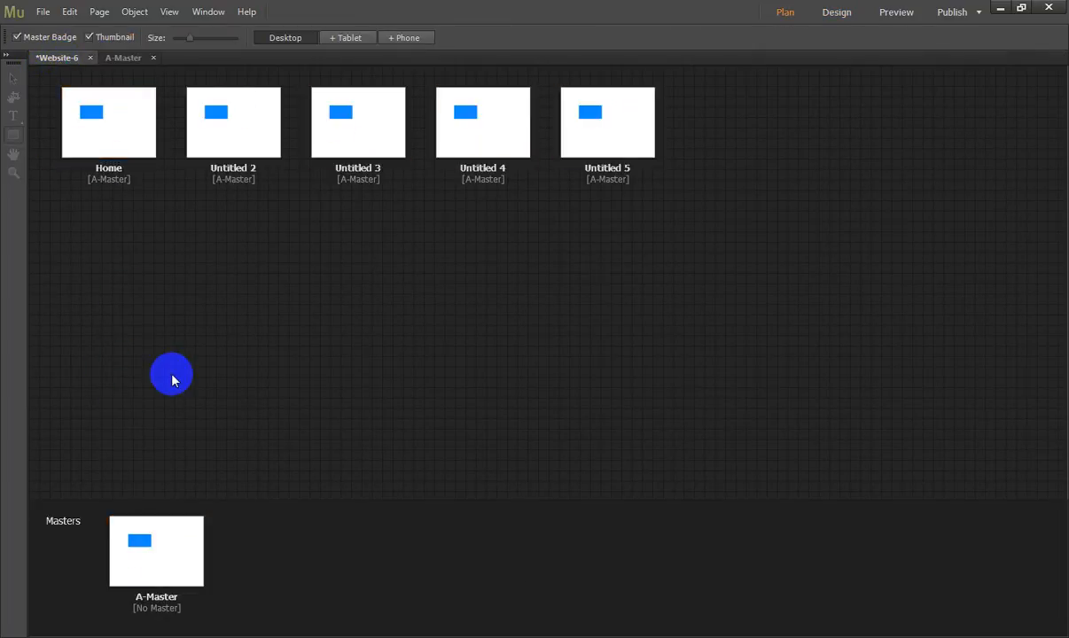
{"action": "left_click", "coordinate": [140, 523]}
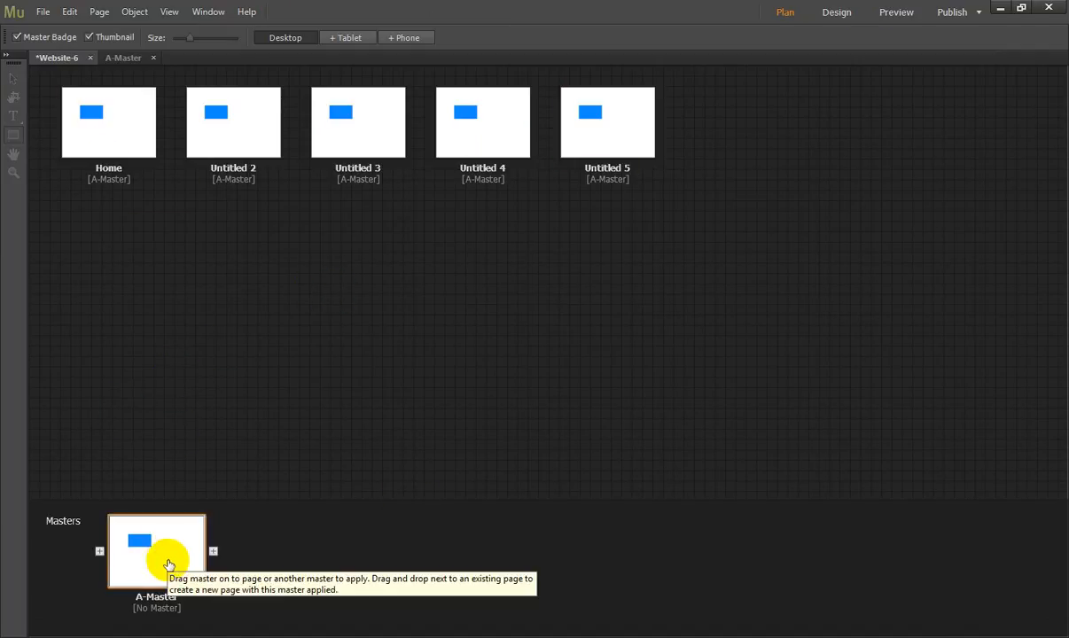
{"action": "left_click", "coordinate": [104, 119]}
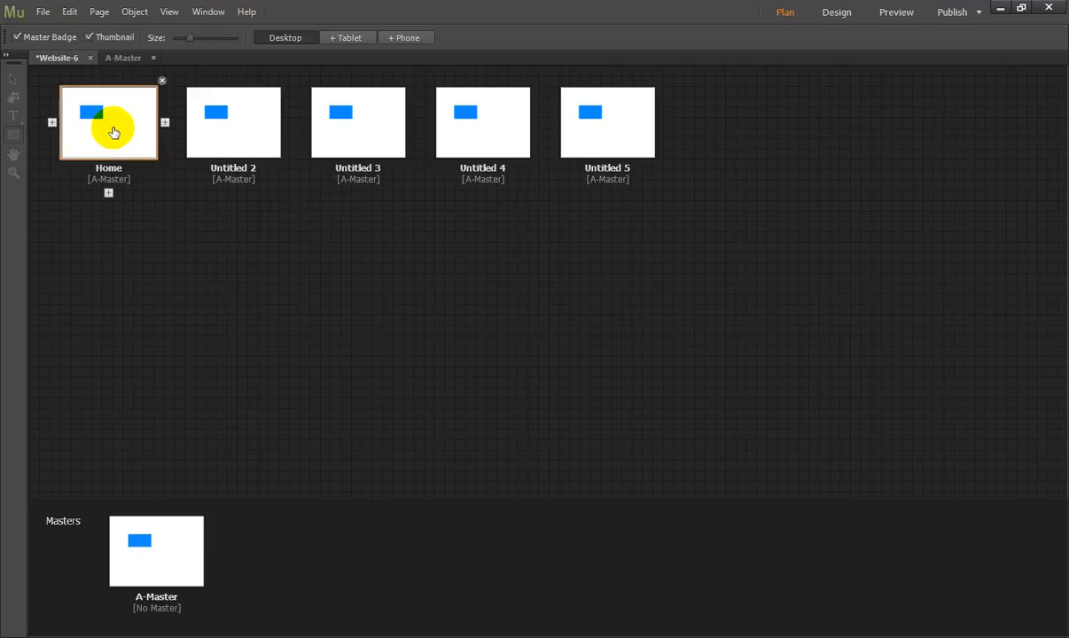
Set the Home page to use No Master instead of A-Master.
{"action": "left_click", "coordinate": [113, 133]}
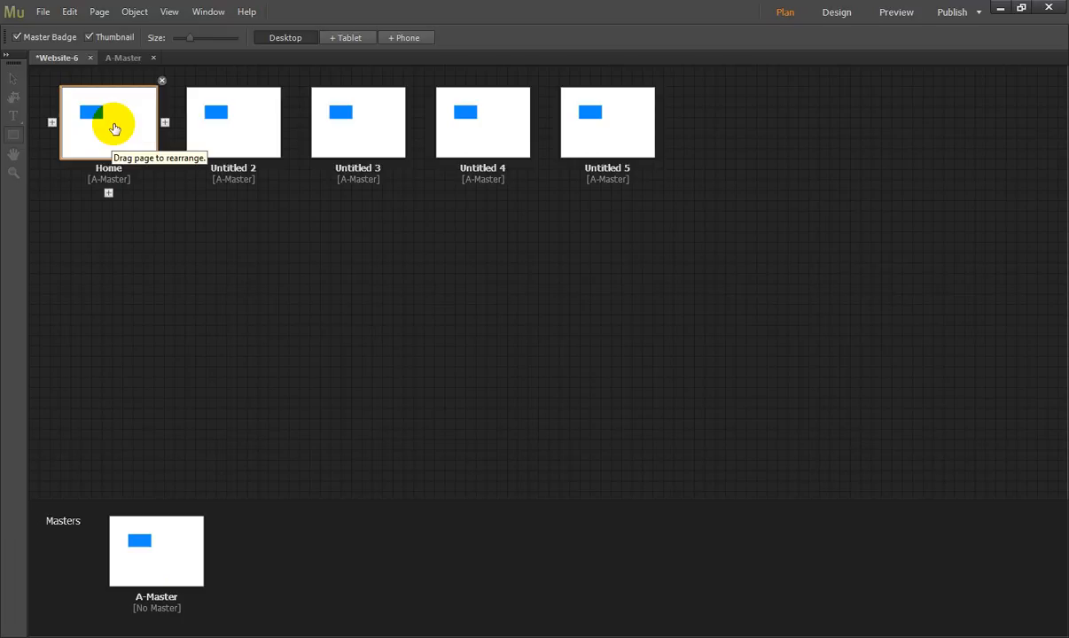
{"action": "right_click", "coordinate": [114, 129]}
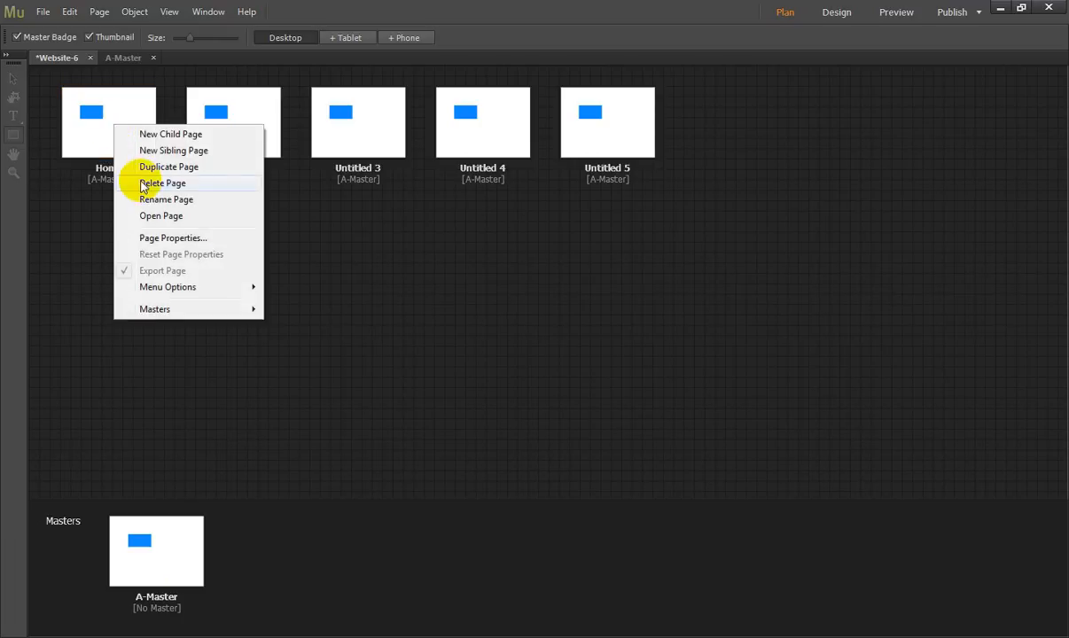
{"action": "left_click", "coordinate": [152, 310]}
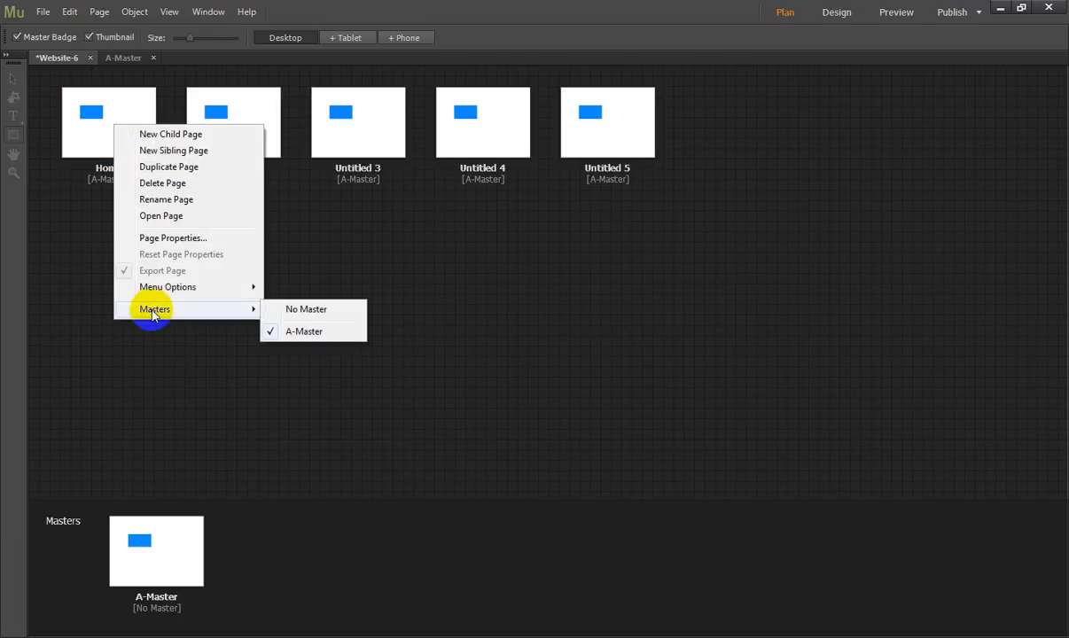
{"action": "left_click", "coordinate": [296, 310]}
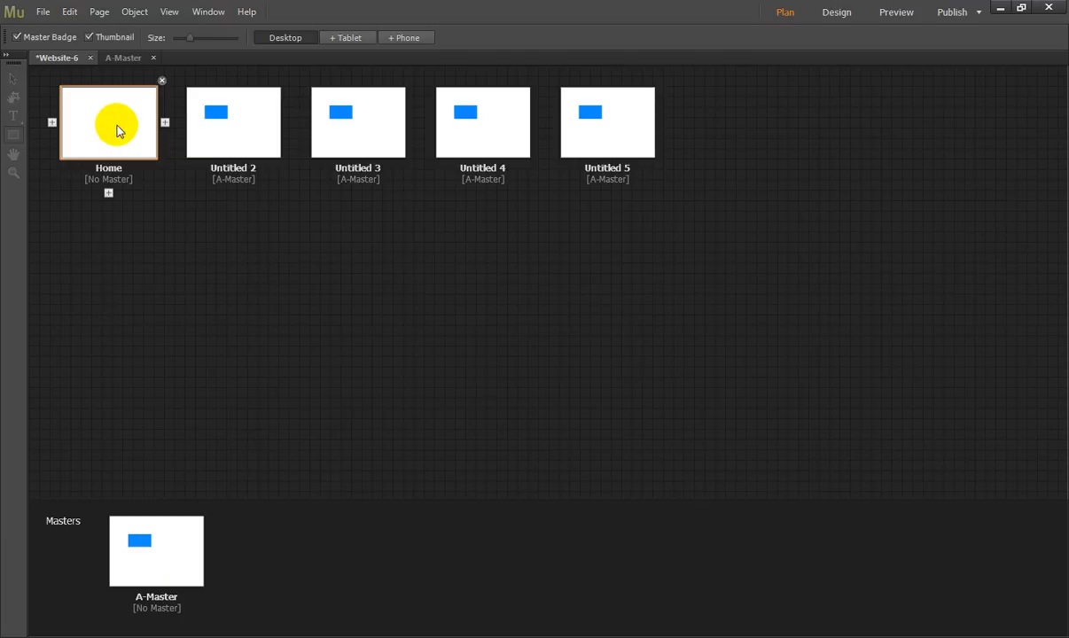
{"action": "mouse_move", "coordinate": [114, 127]}
{"action": "left_mouse_down"}
{"action": "mouse_move", "coordinate": [165, 287]}
{"action": "mouse_move", "coordinate": [100, 91]}
{"action": "mouse_move", "coordinate": [121, 126]}
{"action": "left_mouse_up"}
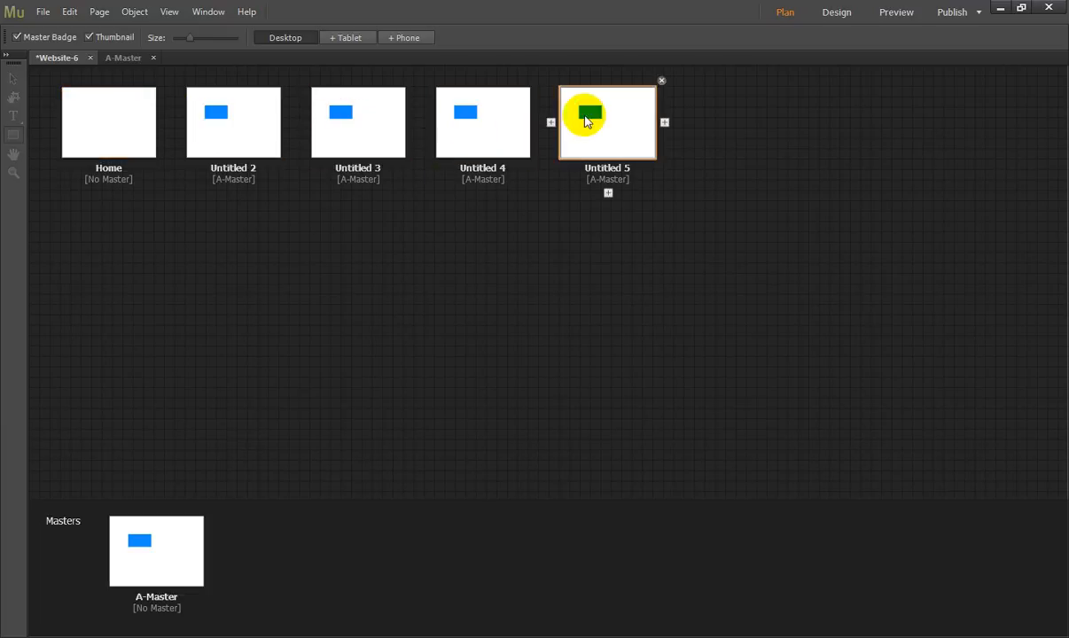
Add two new master pages in a row after A-Master.
{"action": "mouse_move", "coordinate": [117, 555]}
{"action": "left_click", "coordinate": [212, 554]}
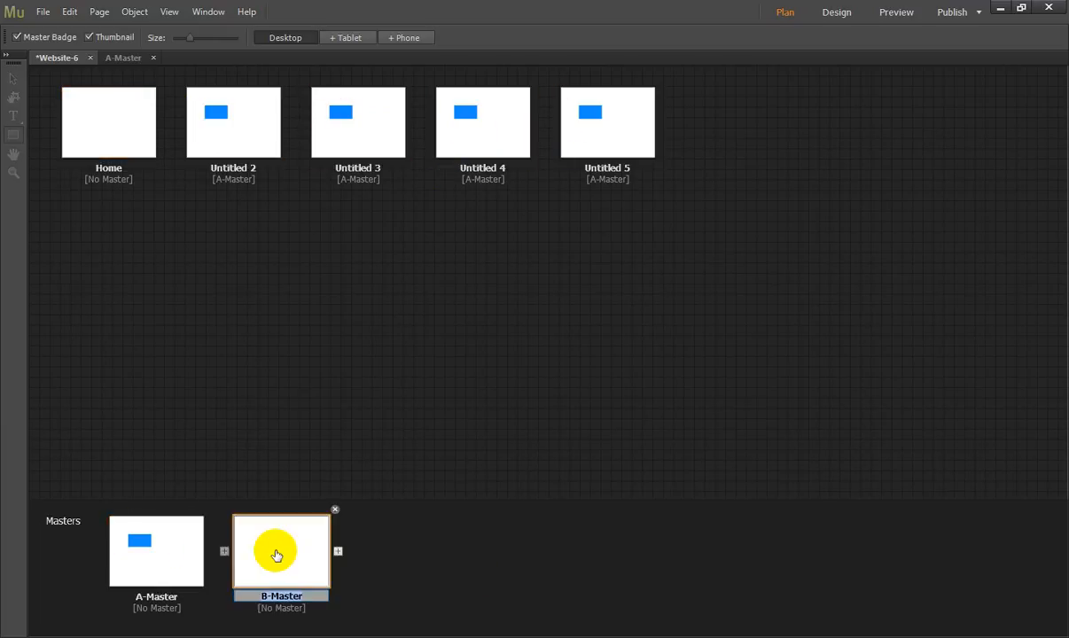
{"action": "left_click", "coordinate": [337, 551]}
{"action": "left_click", "coordinate": [469, 538]}
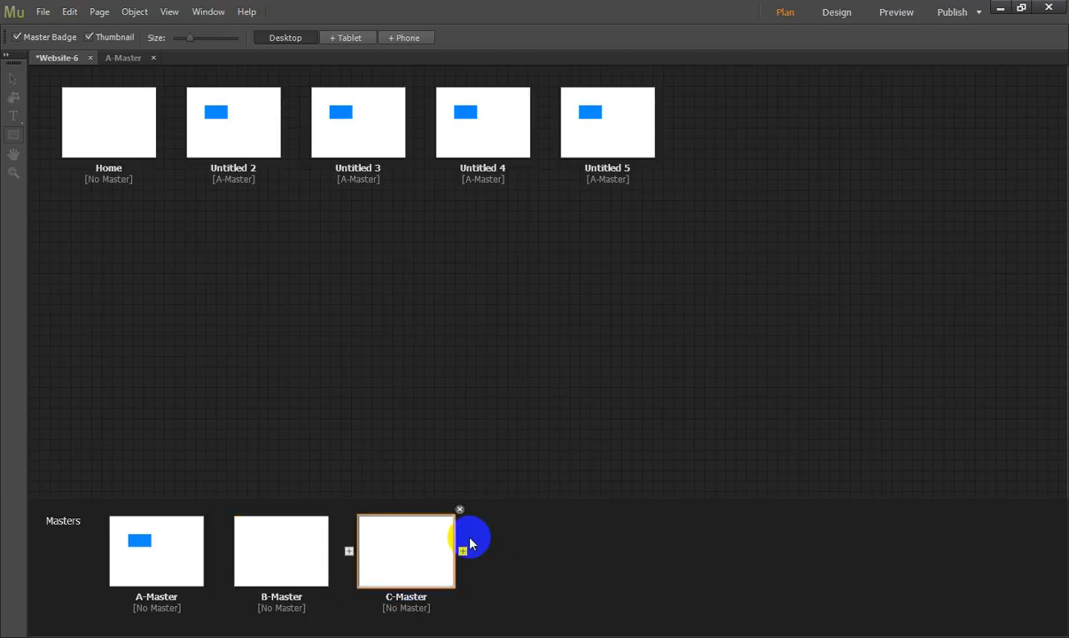
{"action": "left_click", "coordinate": [139, 256]}
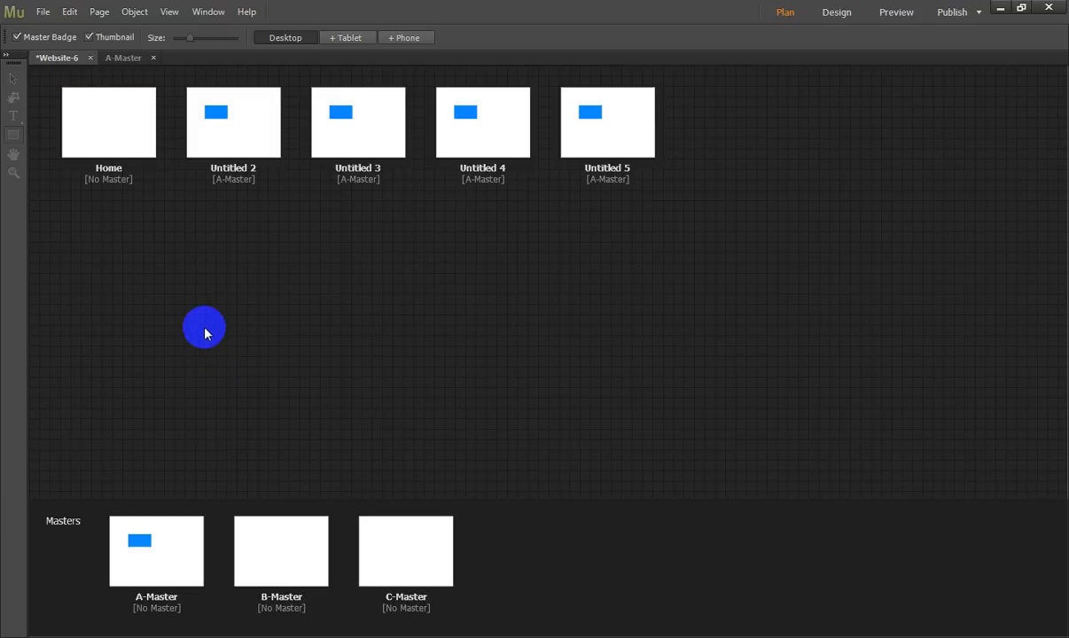
Delete the four untitled pages from the site plan, keeping only the Home page.
{"action": "mouse_move", "coordinate": [229, 113]}
{"action": "left_click", "coordinate": [288, 81]}
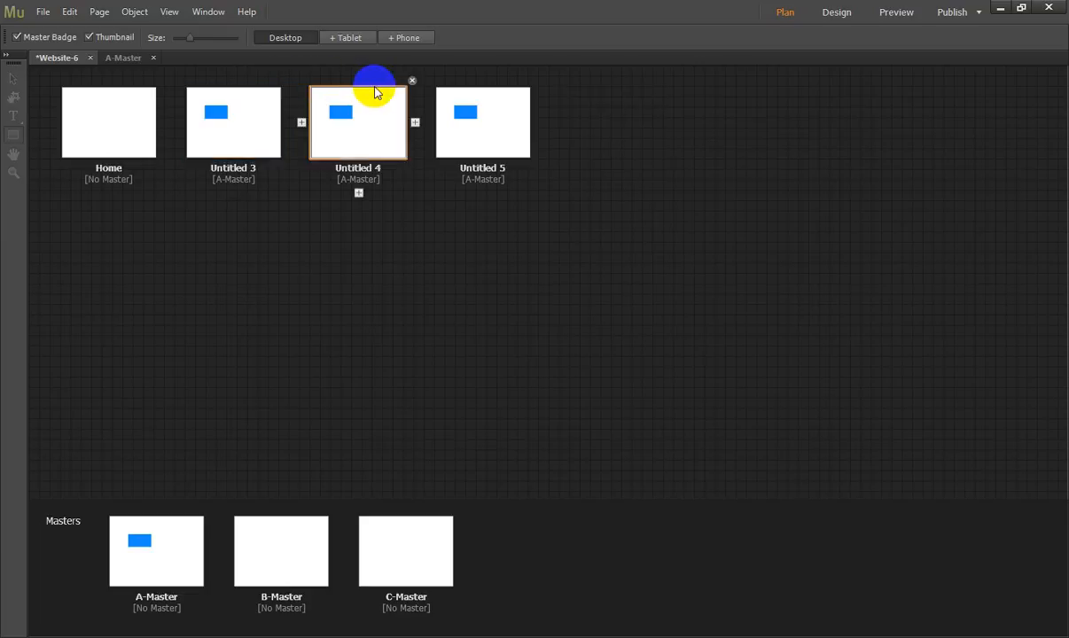
{"action": "left_click", "coordinate": [411, 80]}
{"action": "left_click", "coordinate": [412, 82]}
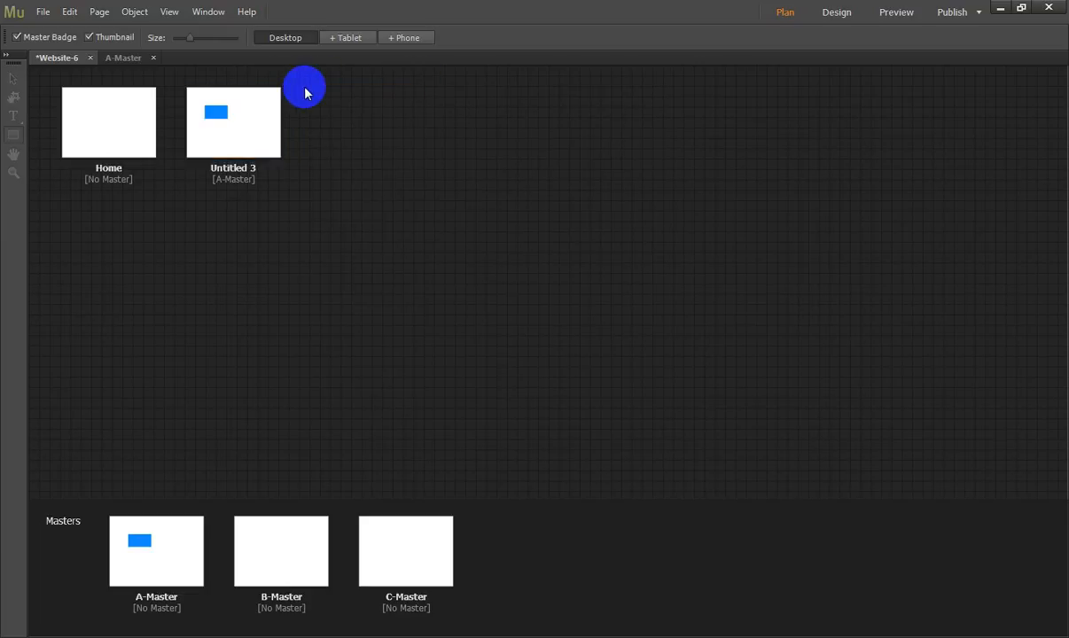
{"action": "left_click", "coordinate": [288, 81]}
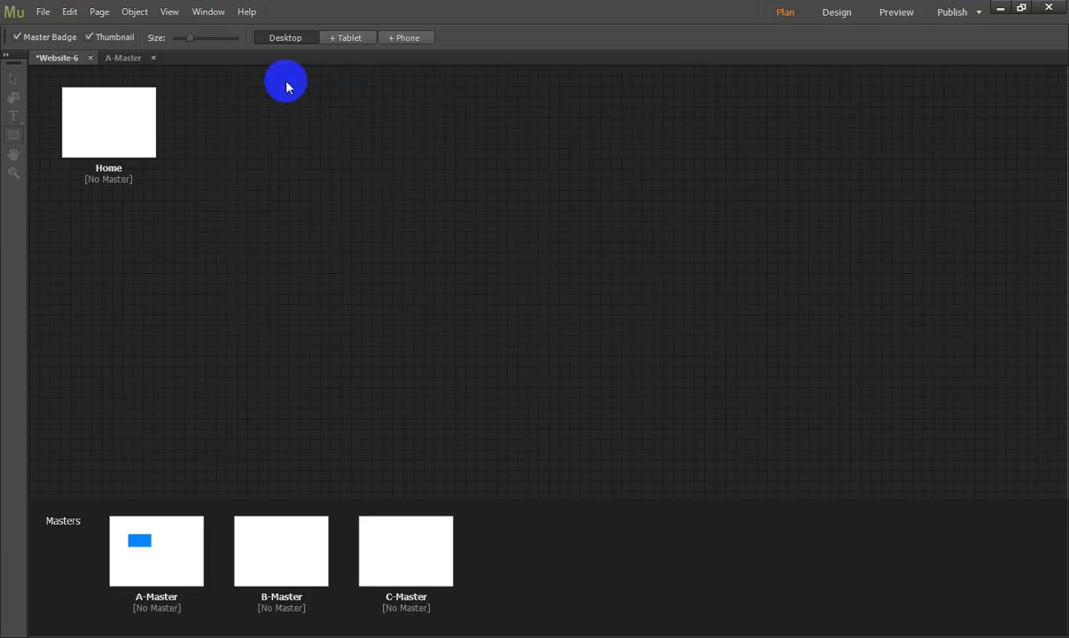
Delete B-Master and C-Master, keeping only A-Master.
{"action": "left_click", "coordinate": [334, 513]}
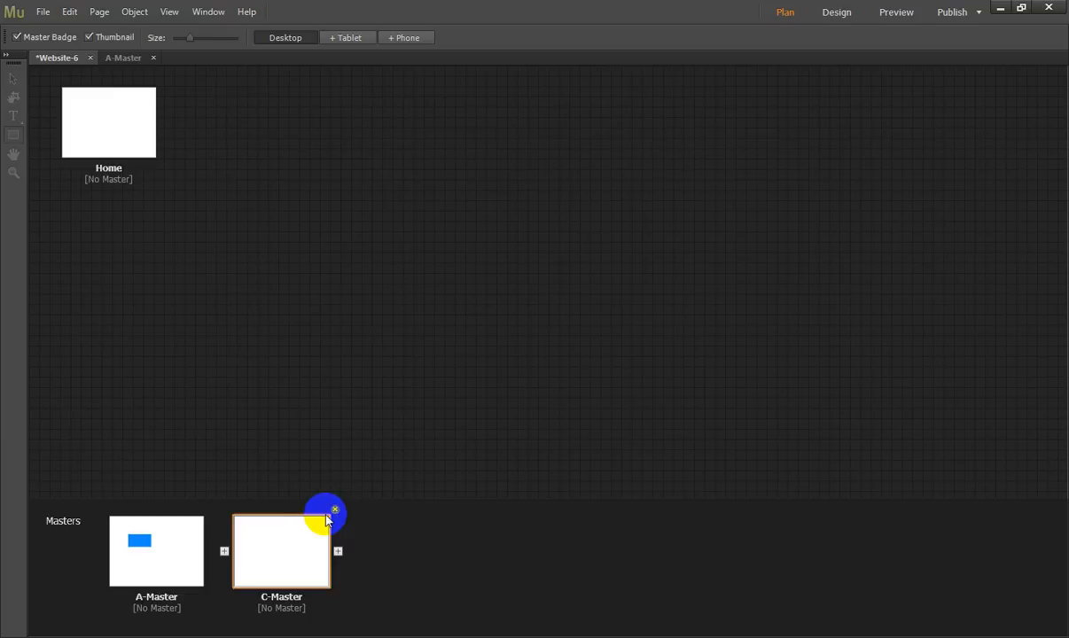
{"action": "left_click", "coordinate": [335, 512]}
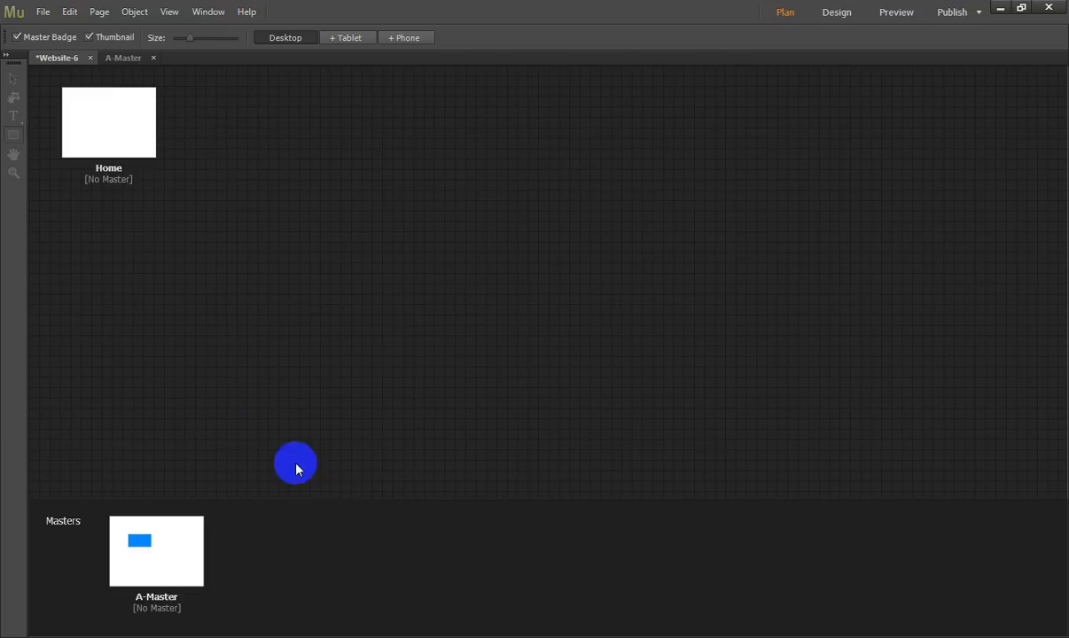